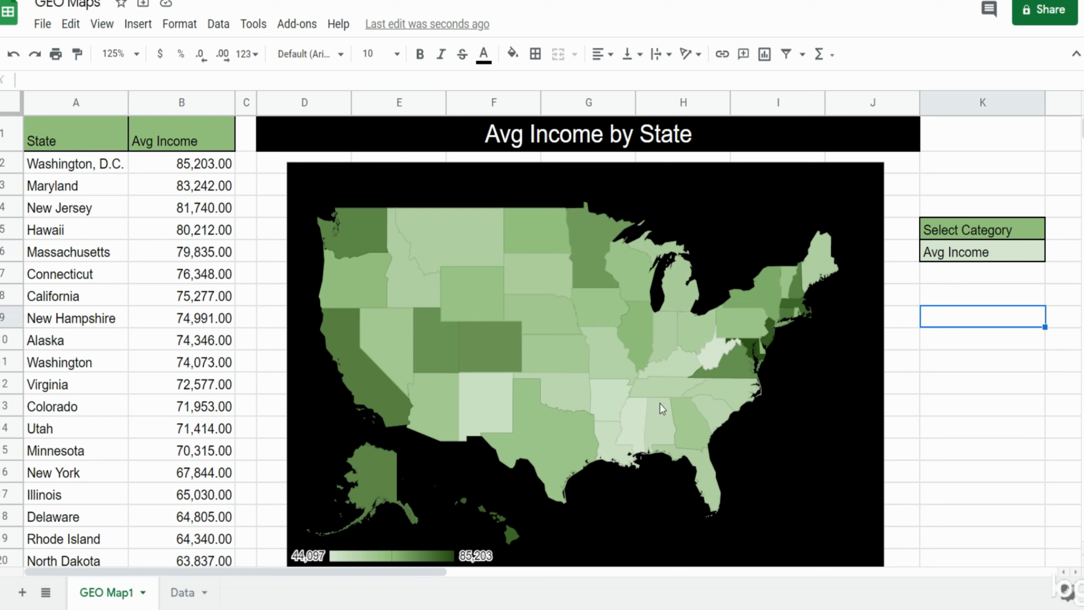
Examine the average income of individual states on the geo map.
{"action": "left_click", "coordinate": [613, 403]}
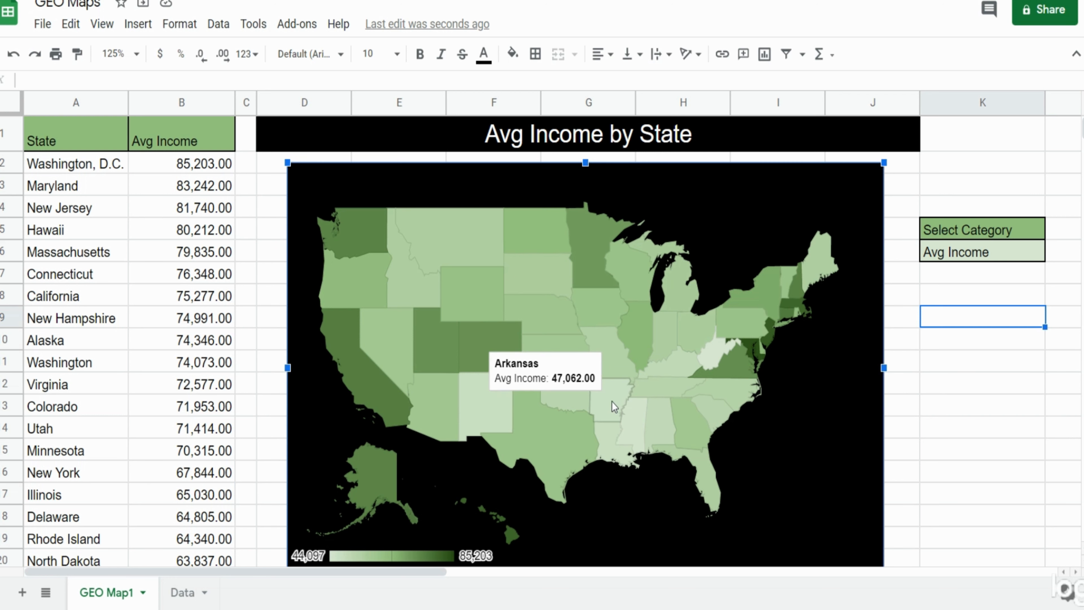
{"action": "mouse_move", "coordinate": [610, 365]}
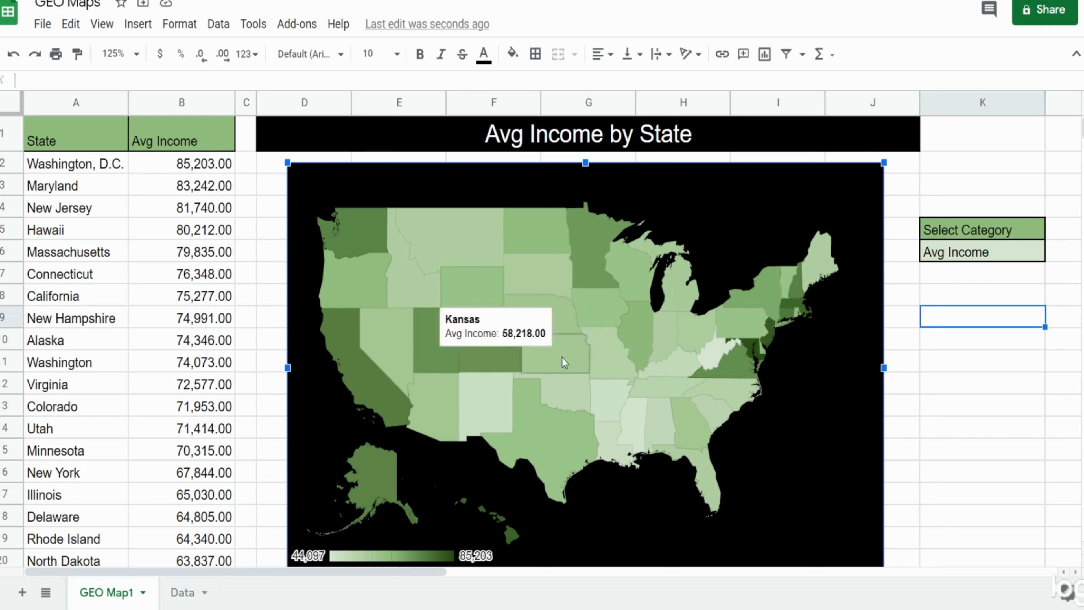
{"action": "mouse_move", "coordinate": [539, 431]}
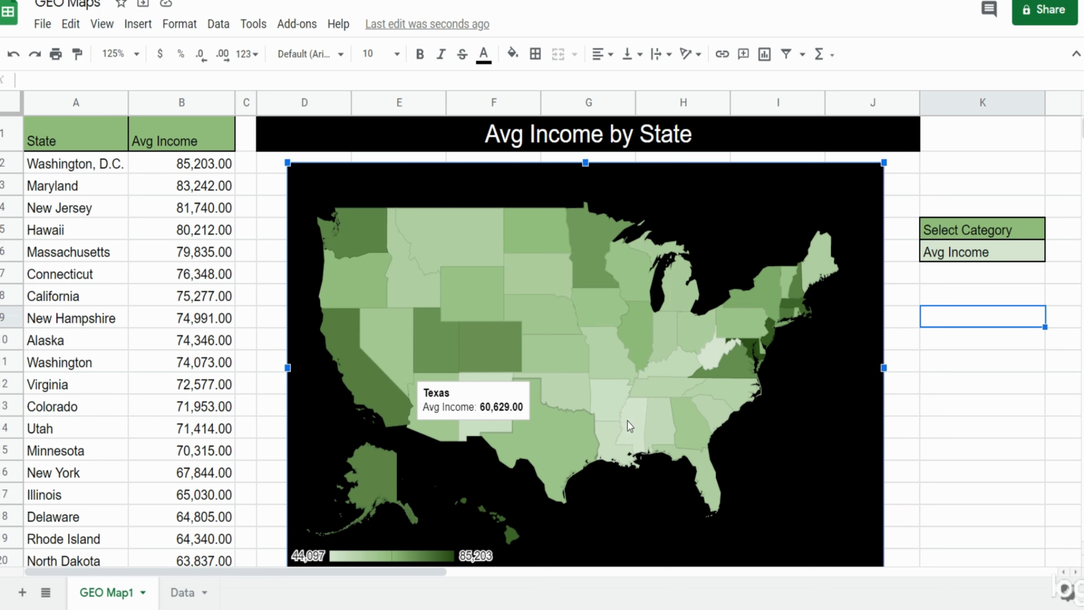
Switch the category in K6 to Avg Credit Card Debt and inspect the updated geo map.
{"action": "left_click", "coordinate": [1003, 253]}
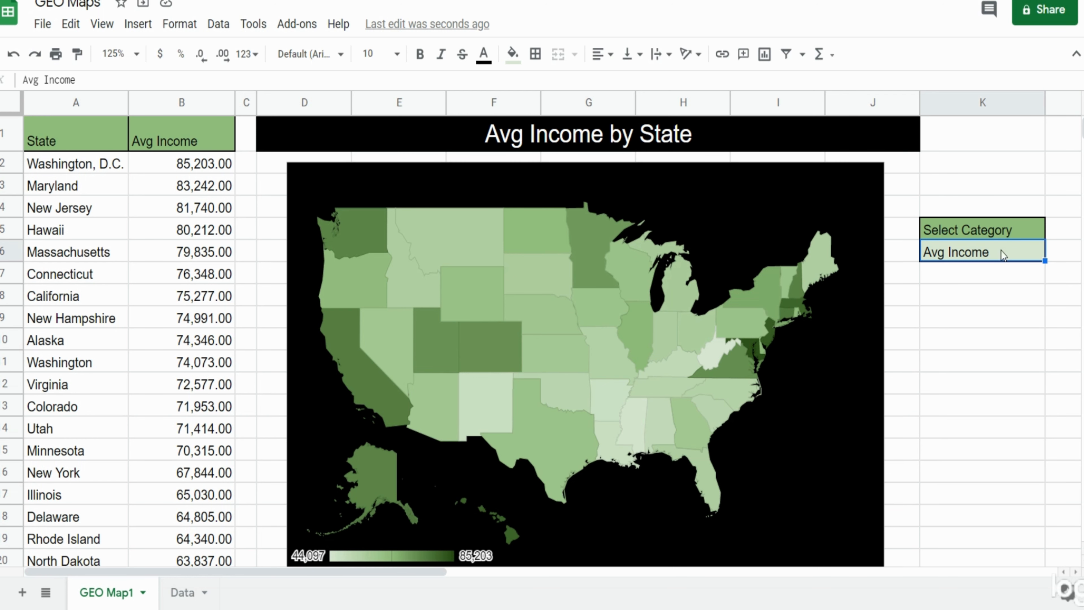
{"action": "double_click", "coordinate": [1002, 253]}
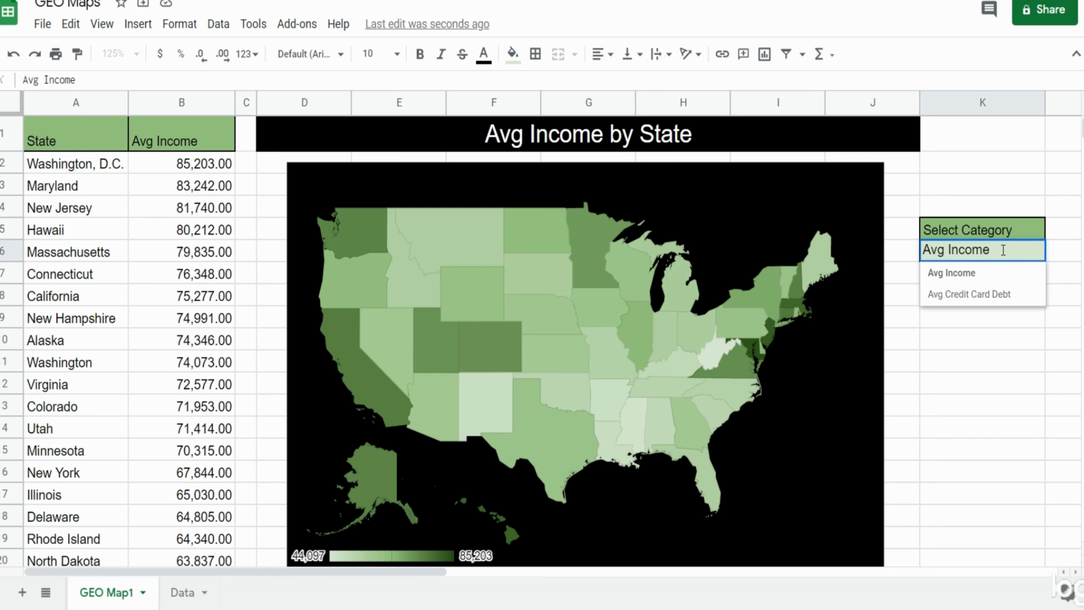
{"action": "left_click", "coordinate": [973, 295]}
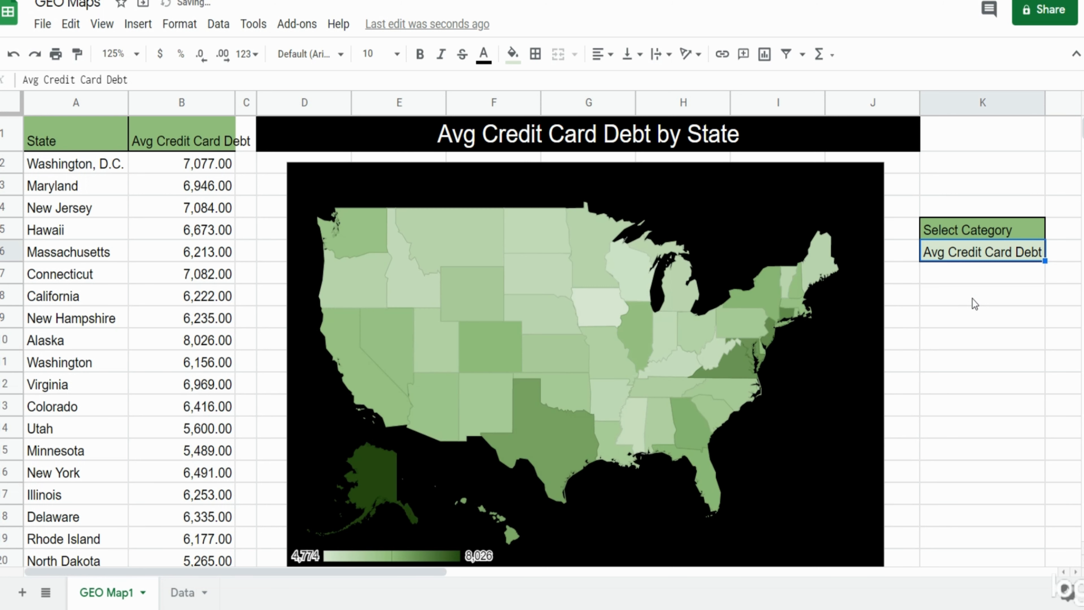
{"action": "left_click", "coordinate": [560, 355]}
{"action": "mouse_move", "coordinate": [490, 359]}
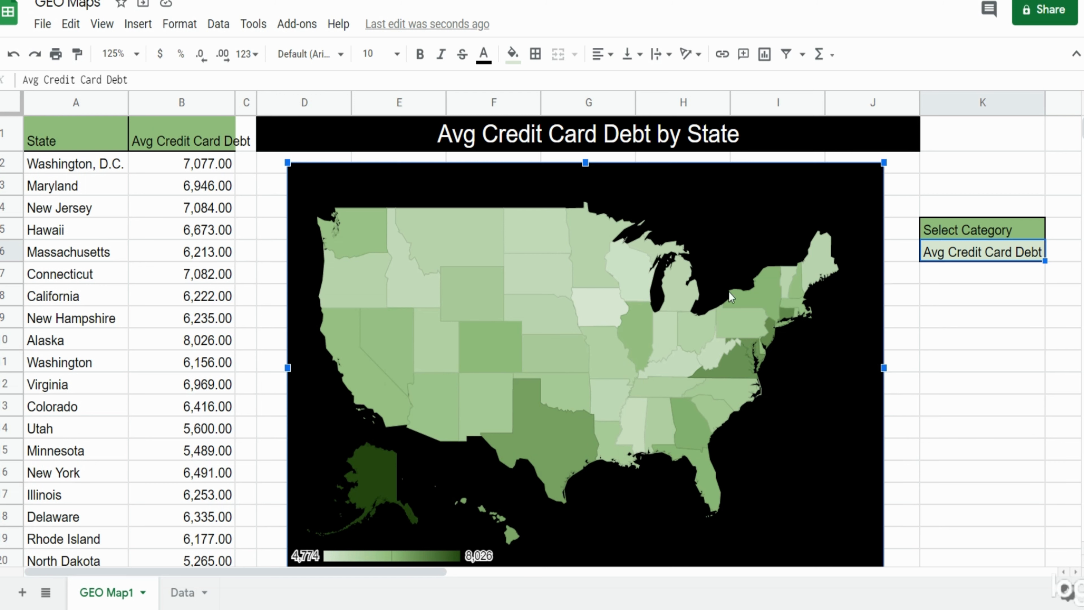
Examine the lookup formula in B2 that feeds the map's value column, leaving it unchanged.
{"action": "left_click", "coordinate": [208, 233]}
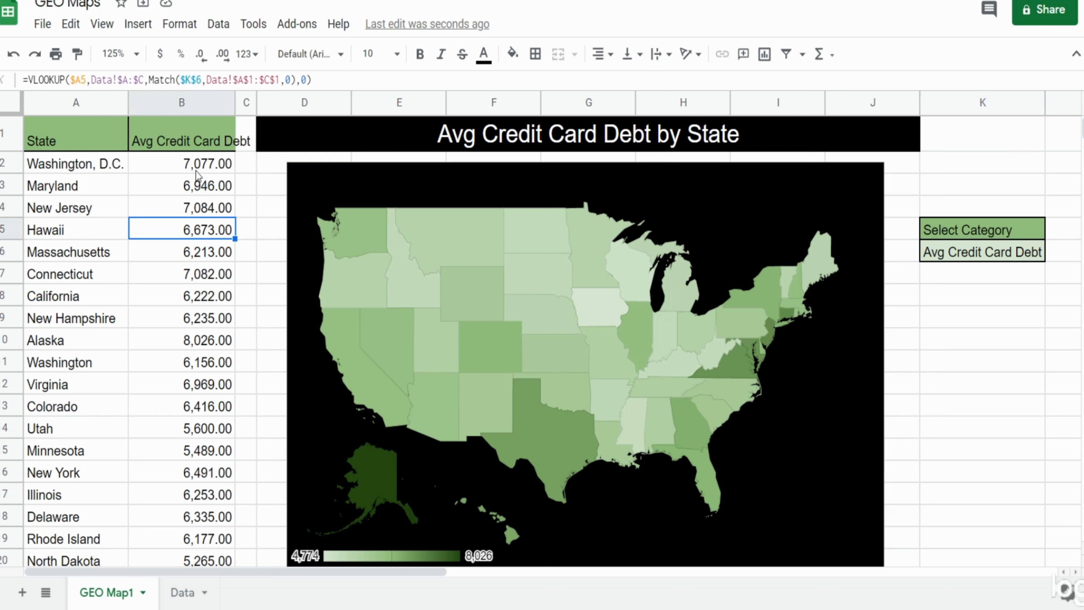
{"action": "left_click", "coordinate": [195, 171]}
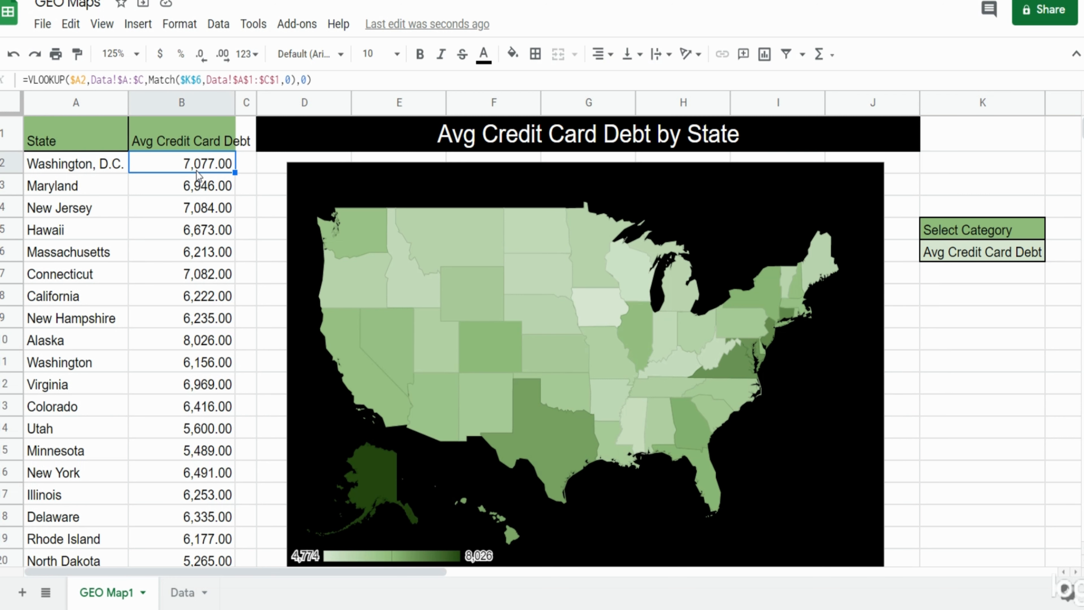
{"action": "double_click", "coordinate": [197, 171]}
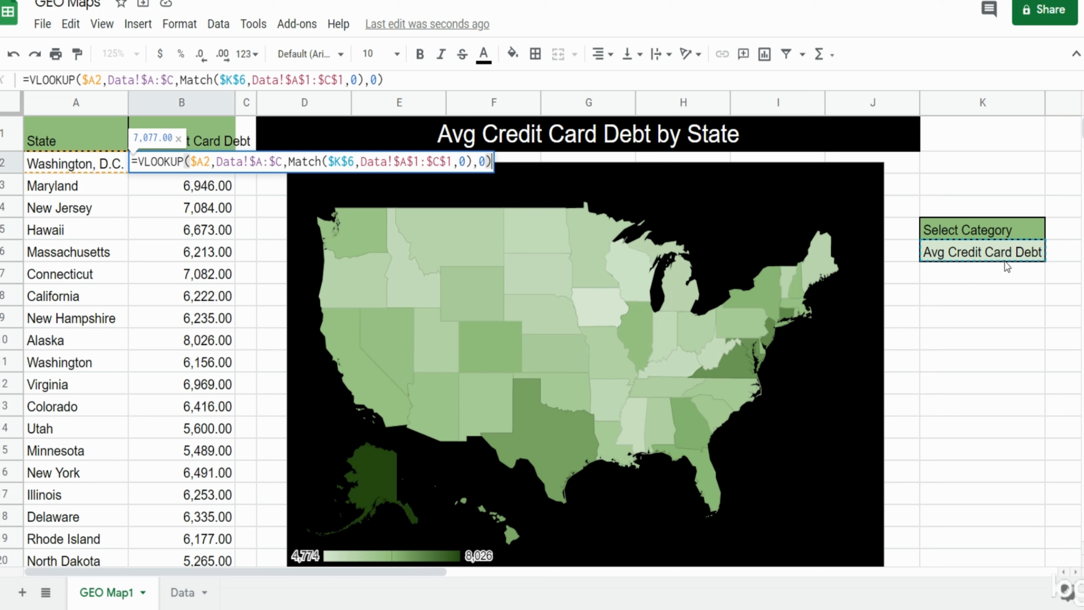
{"action": "key", "text": "Escape"}
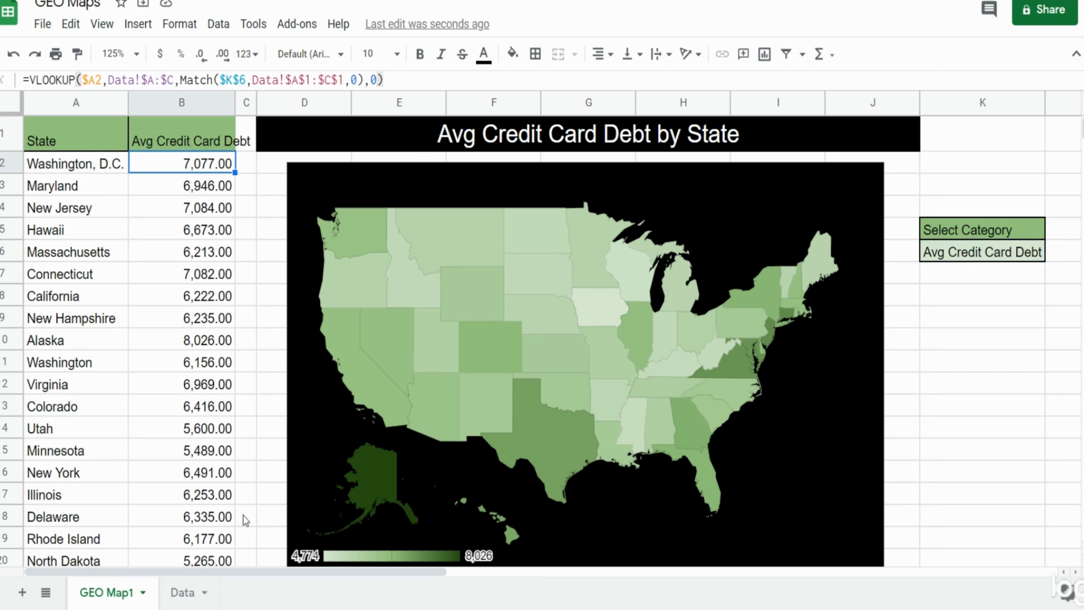
Review the State, Avg Income and Avg Credit Card Debt columns on the Data sheet.
{"action": "left_click", "coordinate": [180, 595]}
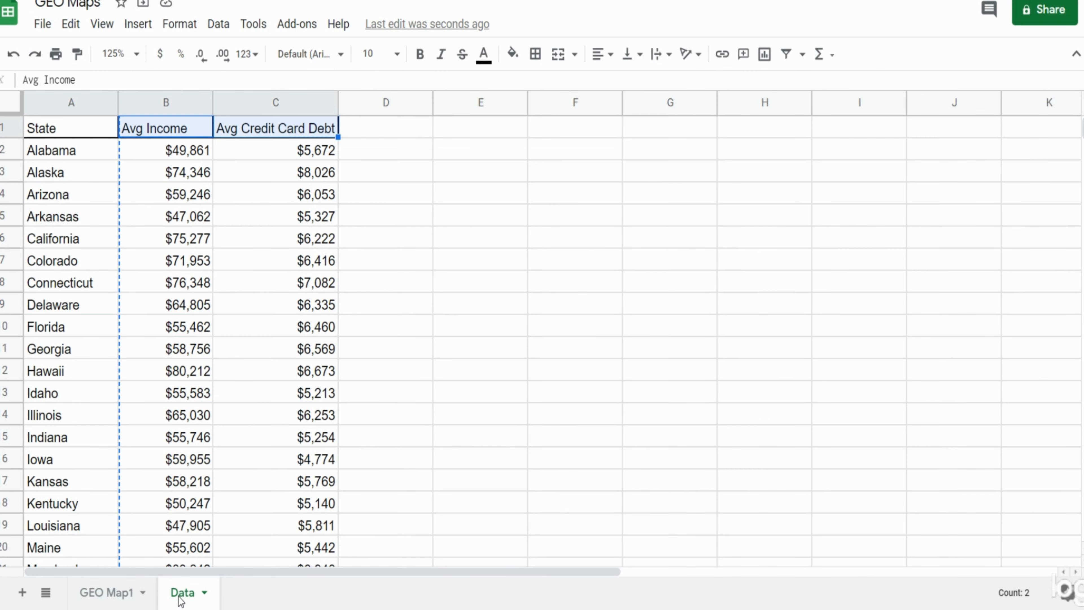
{"action": "left_click", "coordinate": [189, 337]}
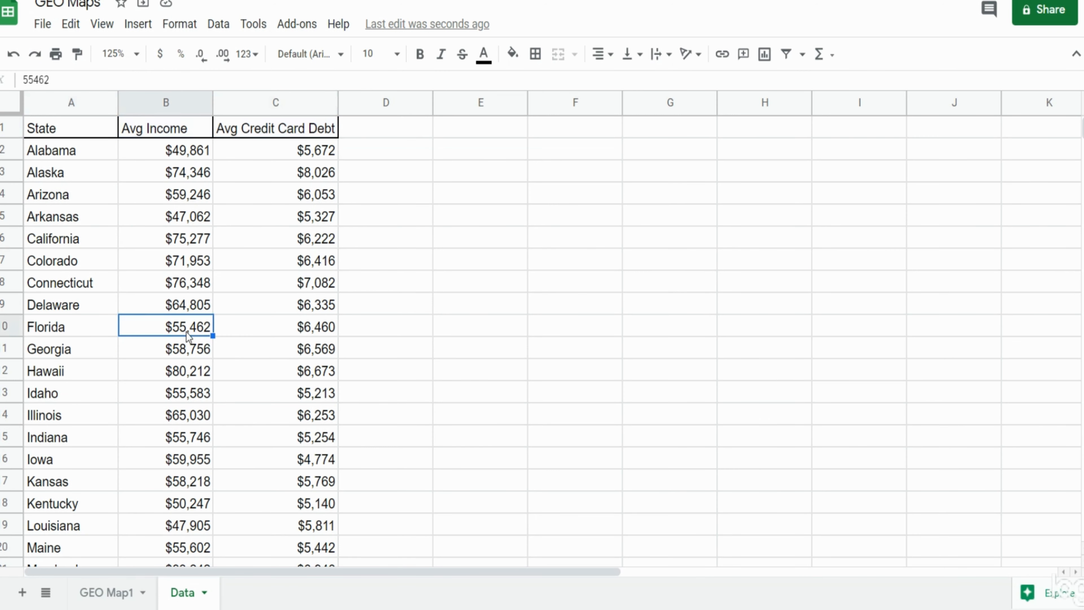
{"action": "left_click", "coordinate": [83, 111]}
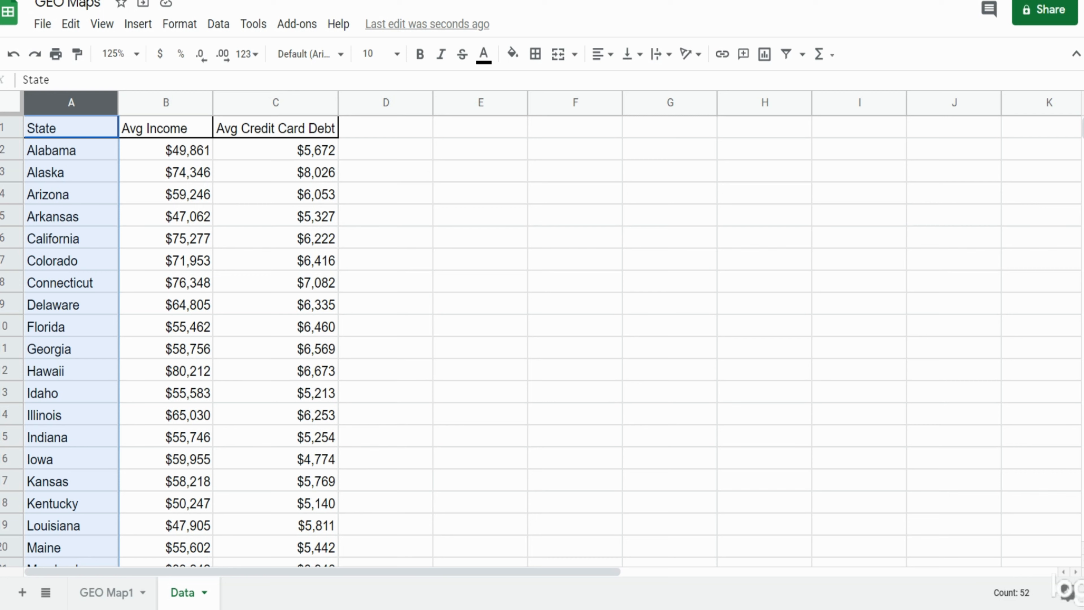
{"action": "left_click", "coordinate": [163, 112]}
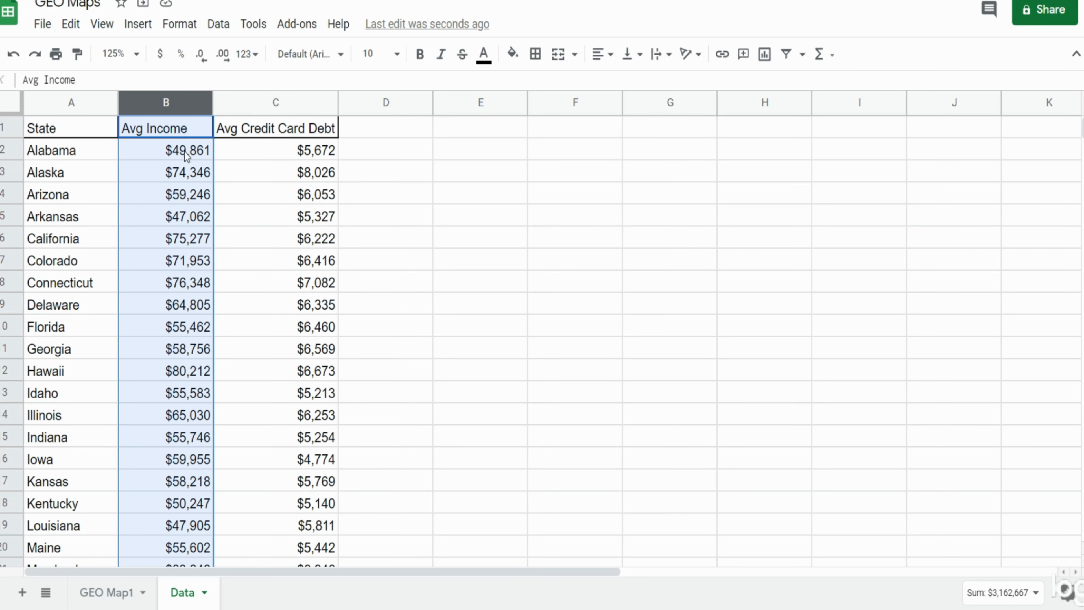
{"action": "left_click", "coordinate": [240, 106]}
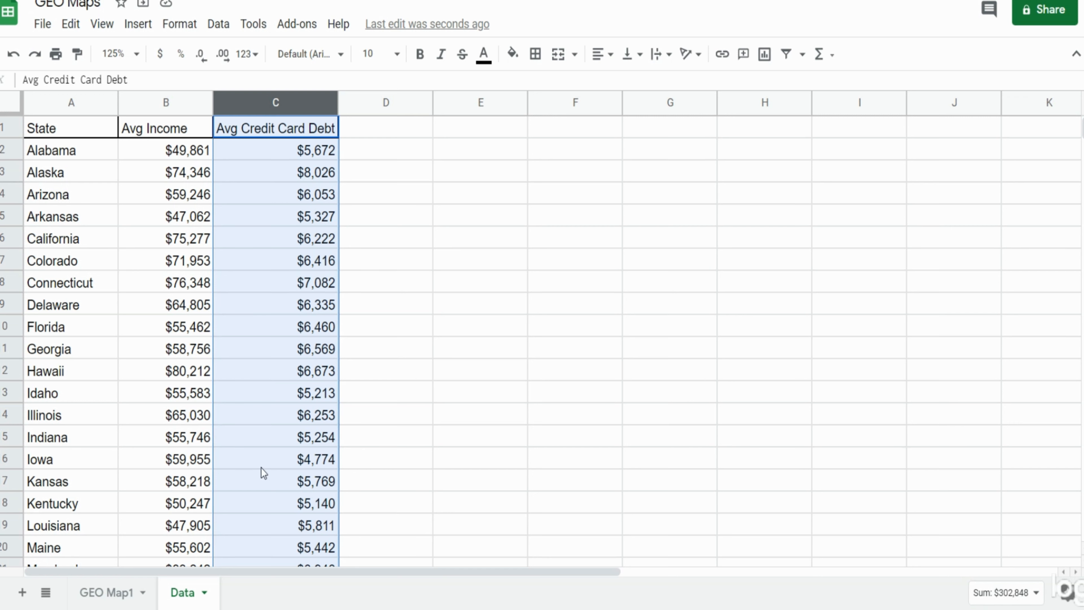
Add a new sheet to the workbook and name it New Geo Map.
{"action": "left_click", "coordinate": [22, 593]}
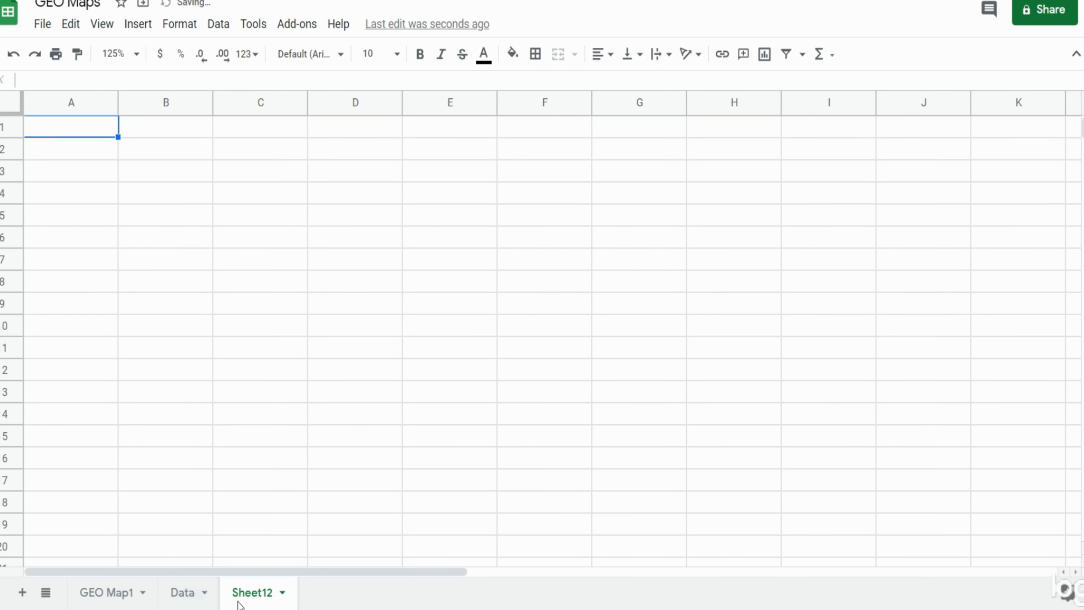
{"action": "double_click", "coordinate": [268, 602]}
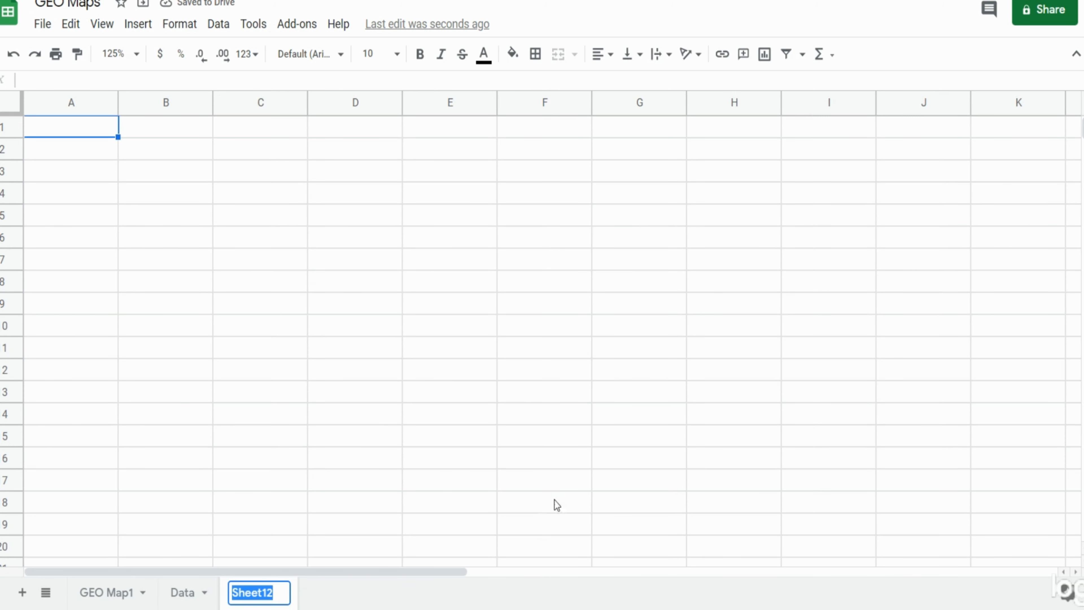
{"action": "type", "text": "New Ge"}
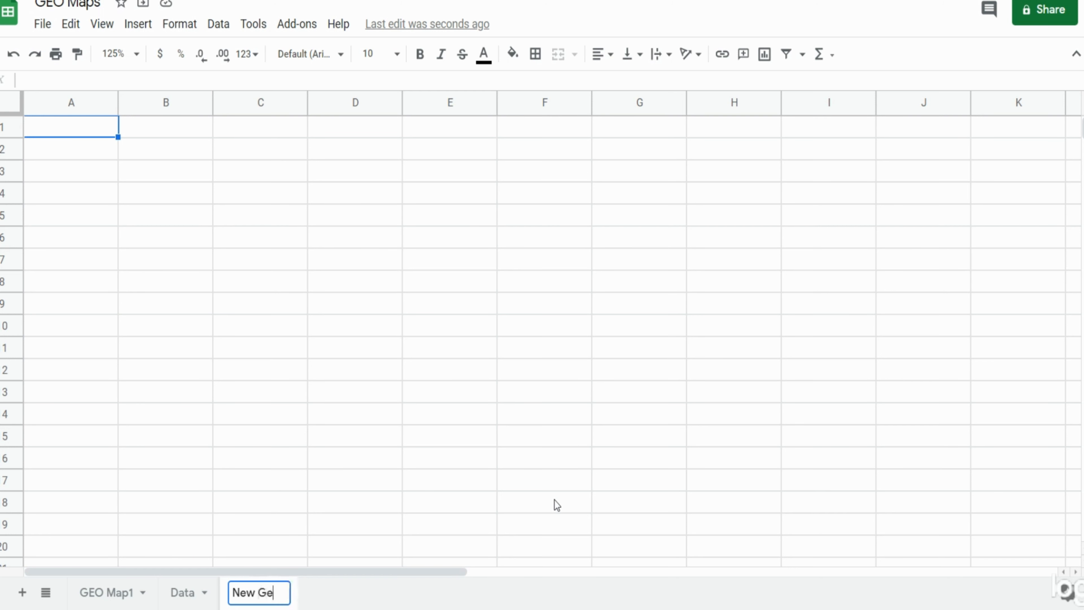
{"action": "type", "text": "o Map"}
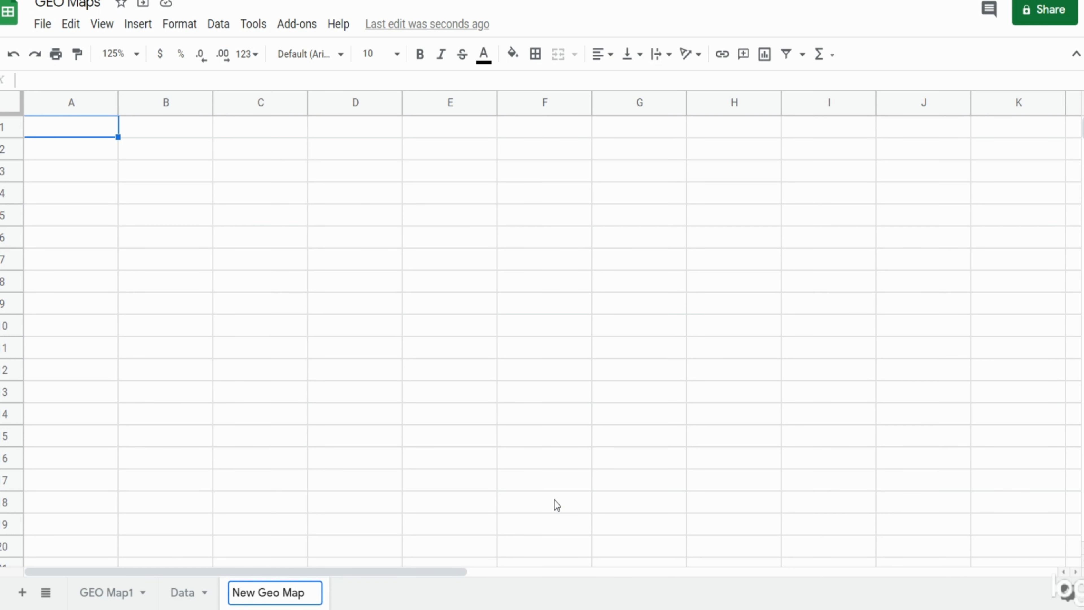
{"action": "key", "text": "Return"}
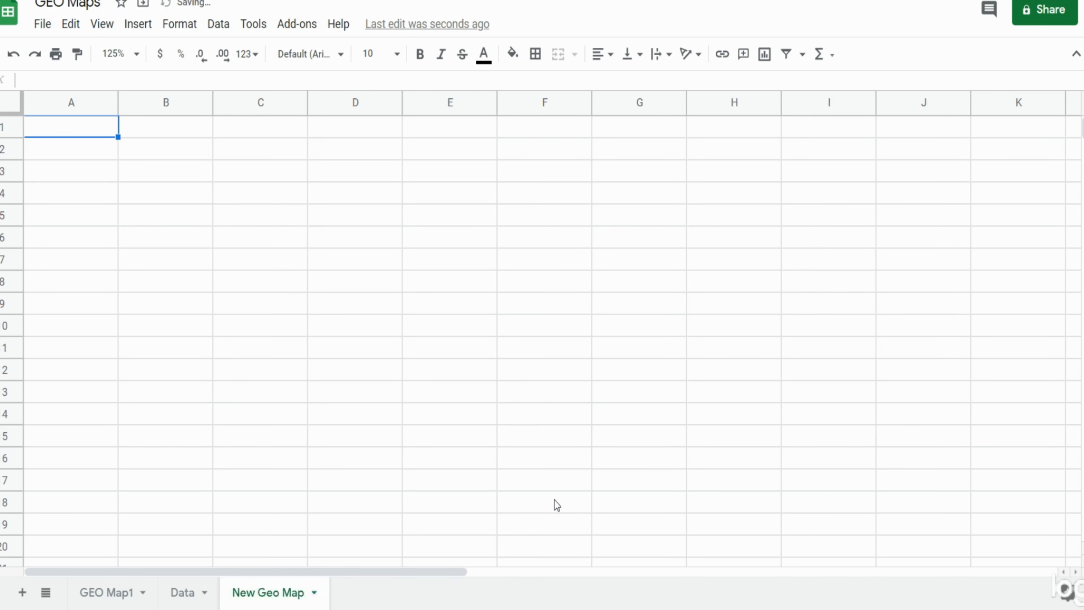
Copy the State column from the Data sheet into column A of the New Geo Map sheet.
{"action": "left_click", "coordinate": [187, 594]}
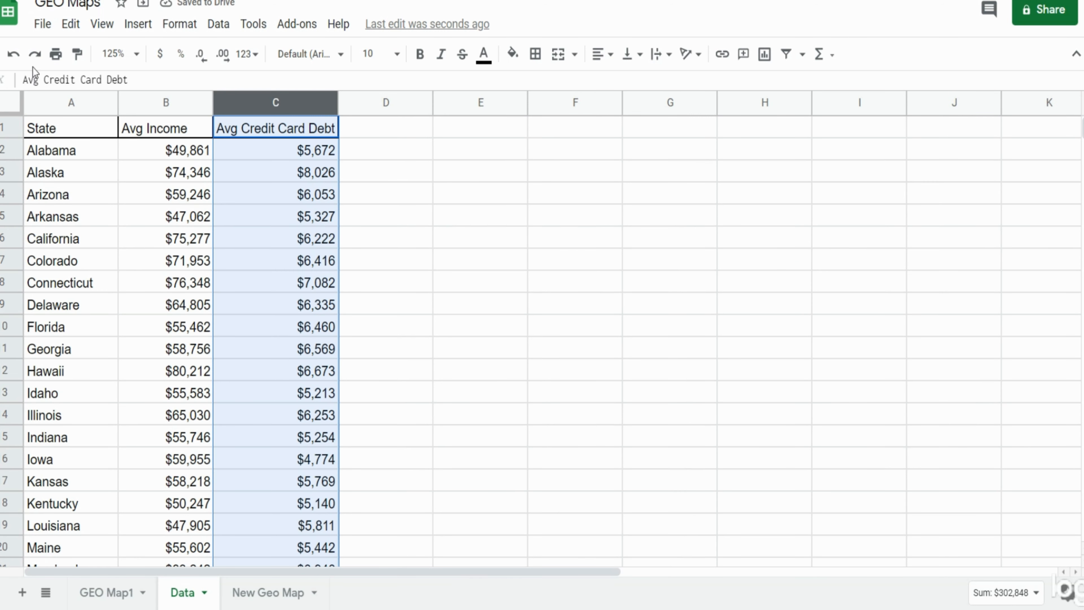
{"action": "left_click", "coordinate": [81, 109]}
{"action": "right_click", "coordinate": [81, 112]}
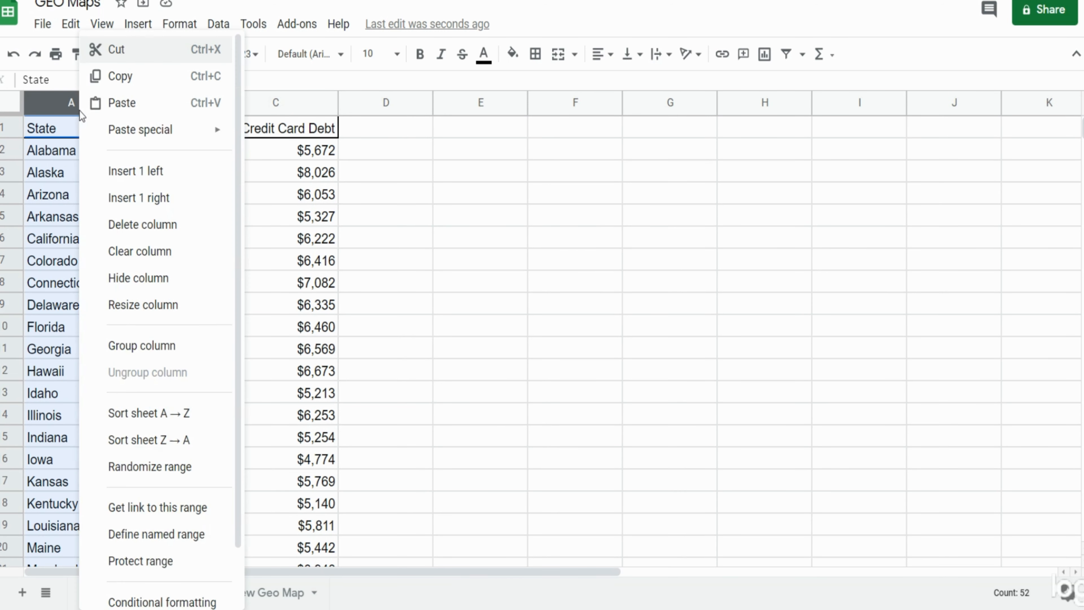
{"action": "left_click", "coordinate": [123, 78]}
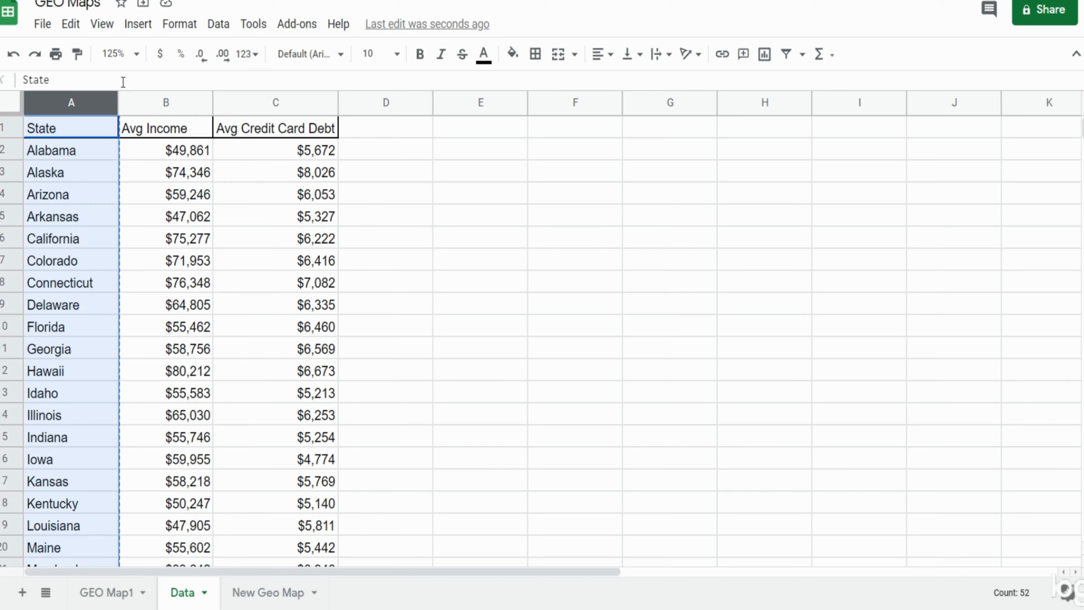
{"action": "left_click", "coordinate": [283, 595]}
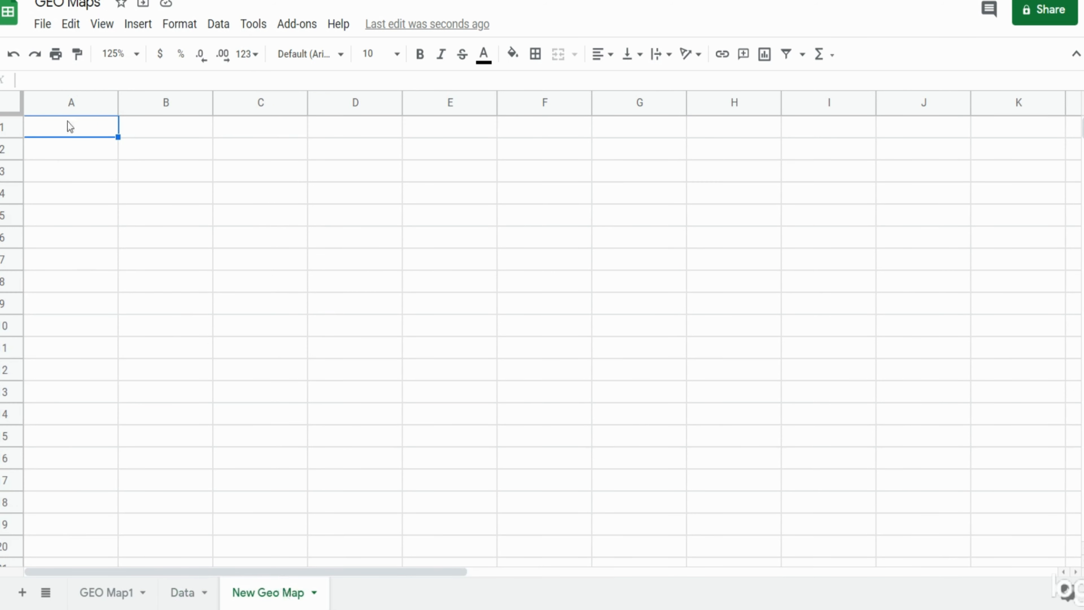
{"action": "left_click", "coordinate": [85, 103]}
{"action": "right_click", "coordinate": [88, 107]}
{"action": "left_click", "coordinate": [123, 105]}
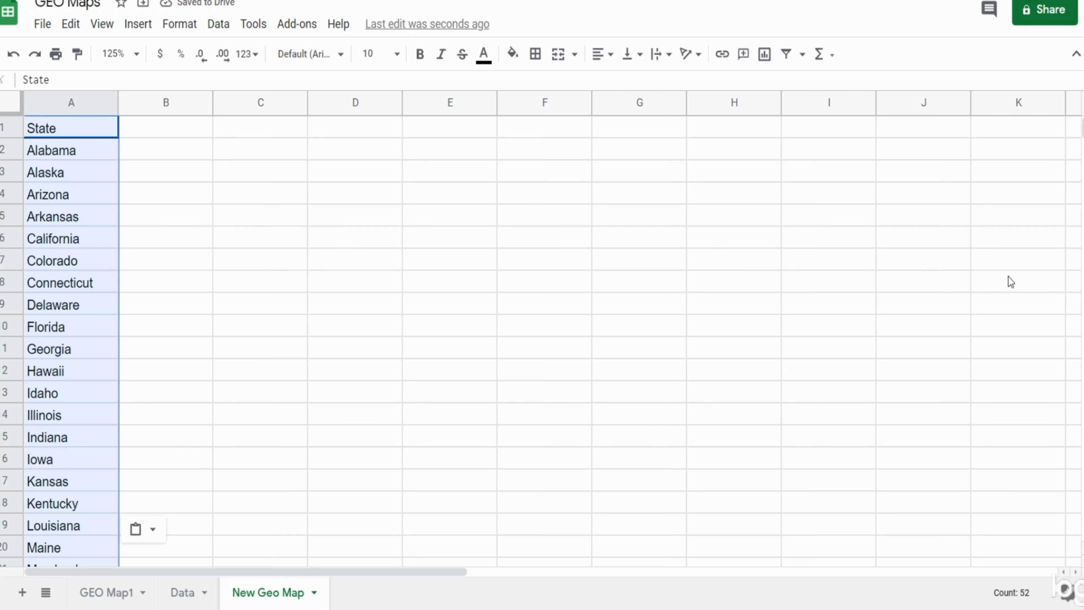
Enter the label Select Category in cell K7 of the New Geo Map sheet.
{"action": "left_click", "coordinate": [1001, 258]}
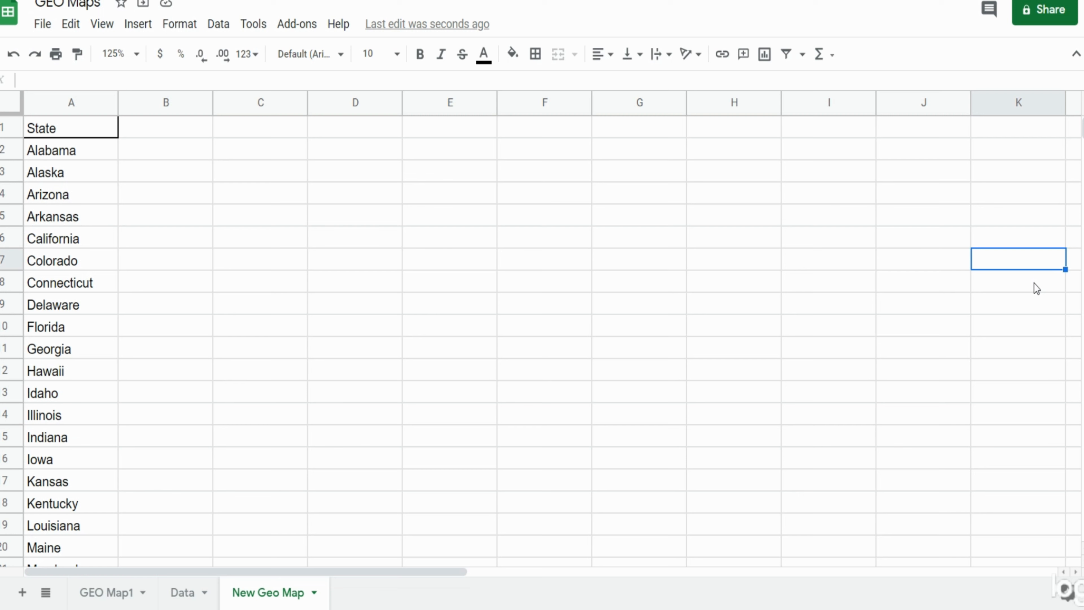
{"action": "type", "text": "Sel"}
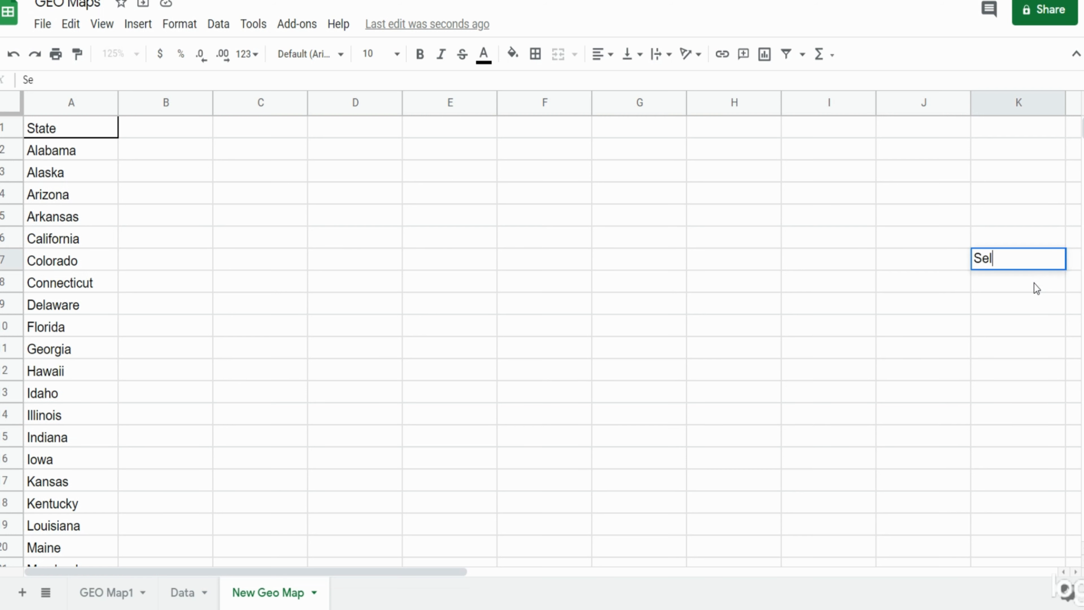
{"action": "type", "text": "ect Cat"}
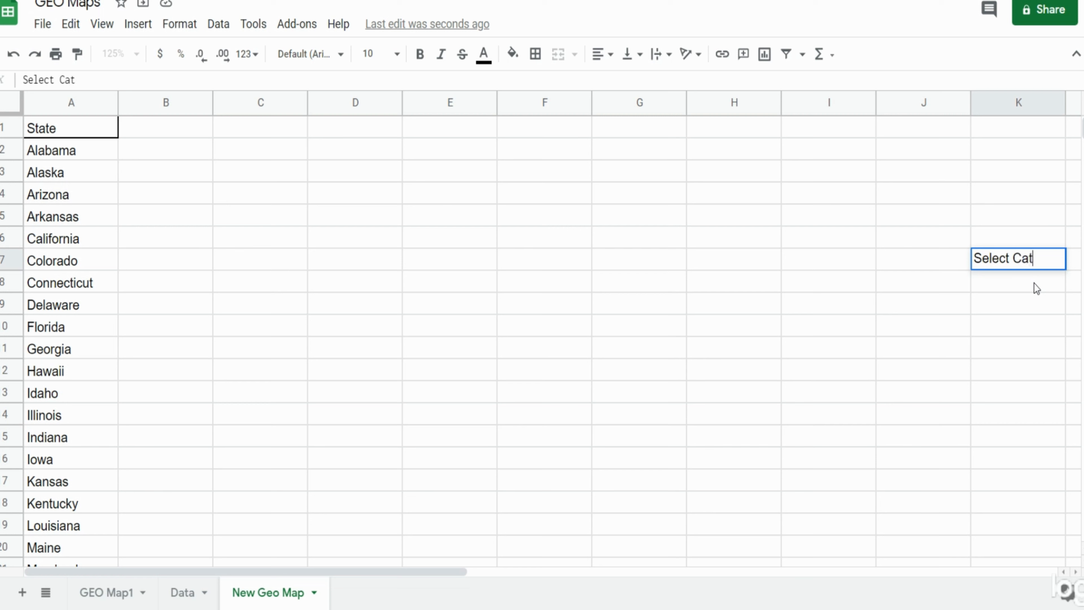
{"action": "type", "text": "egory"}
{"action": "key", "text": "Return"}
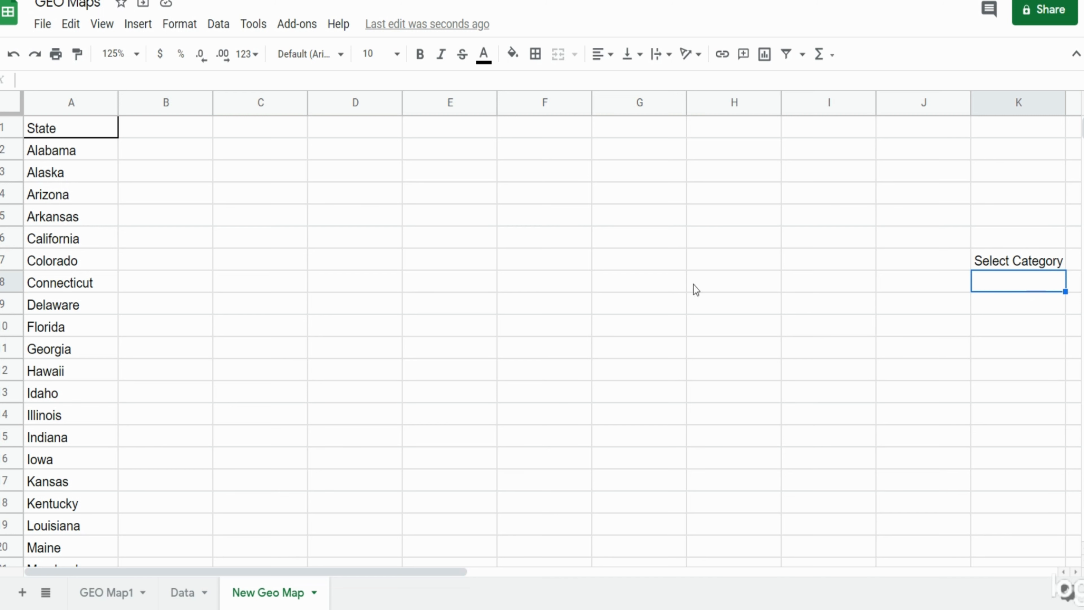
Add a dropdown to cell K8 of the New Geo Map sheet using list-from-range data validation on Data!B1:C1.
{"action": "left_click", "coordinate": [218, 25]}
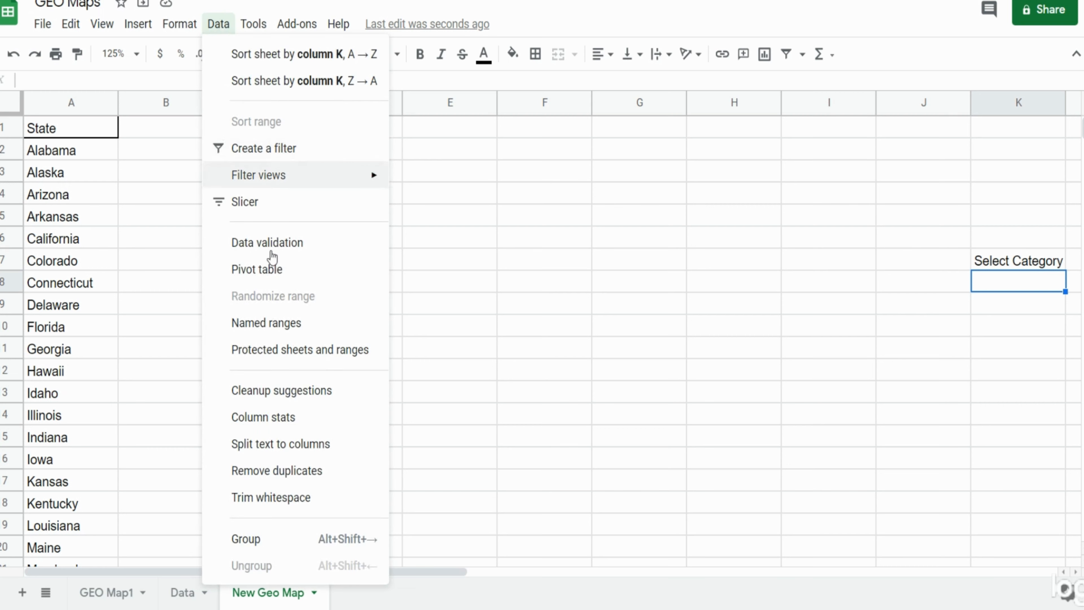
{"action": "left_click", "coordinate": [271, 246]}
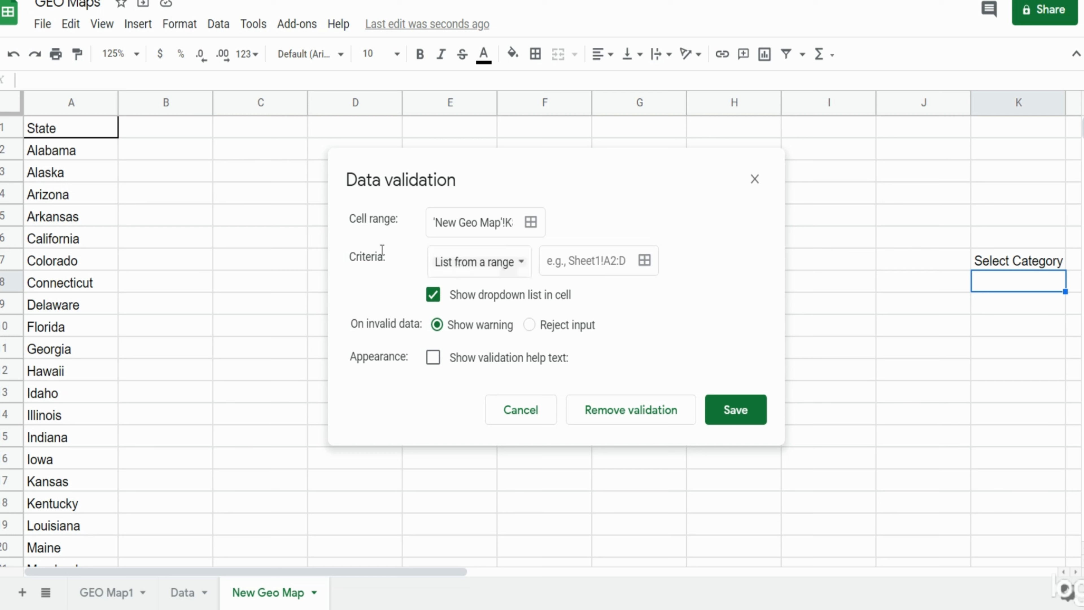
{"action": "left_click", "coordinate": [520, 268]}
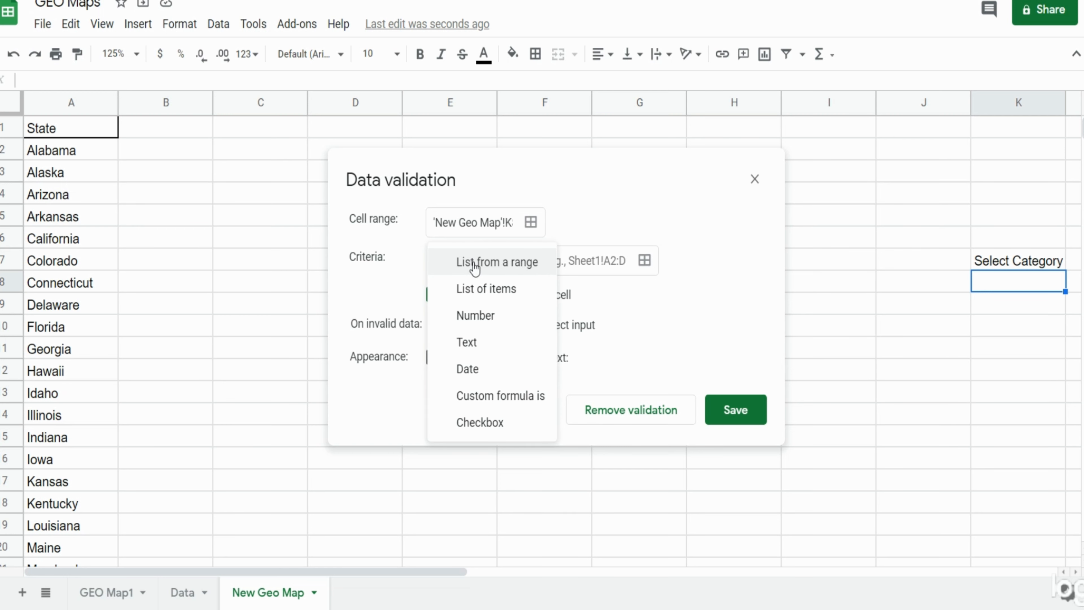
{"action": "left_click", "coordinate": [533, 268]}
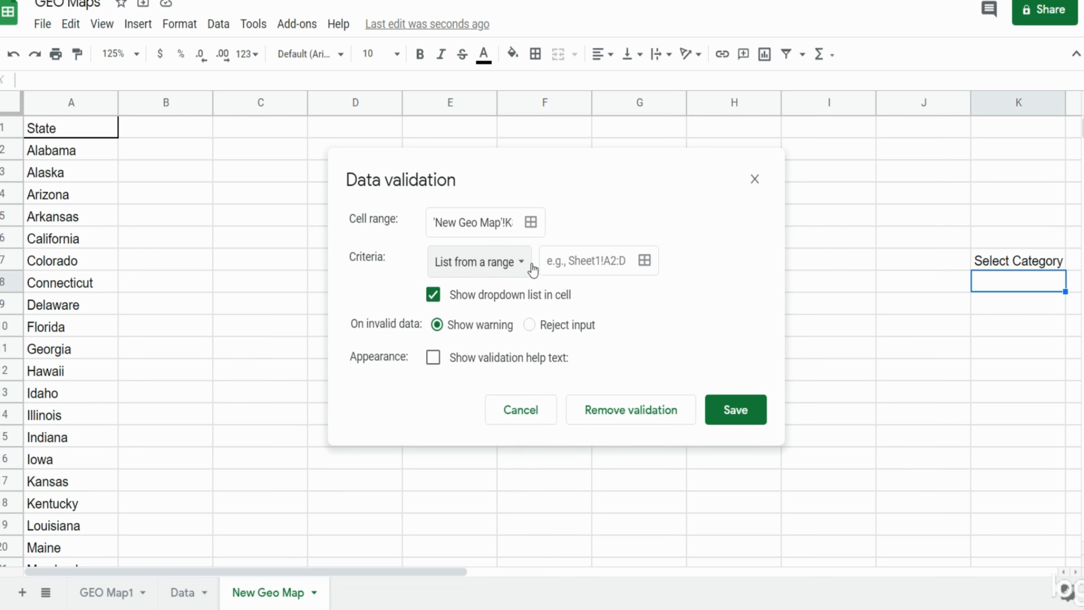
{"action": "left_click", "coordinate": [645, 262]}
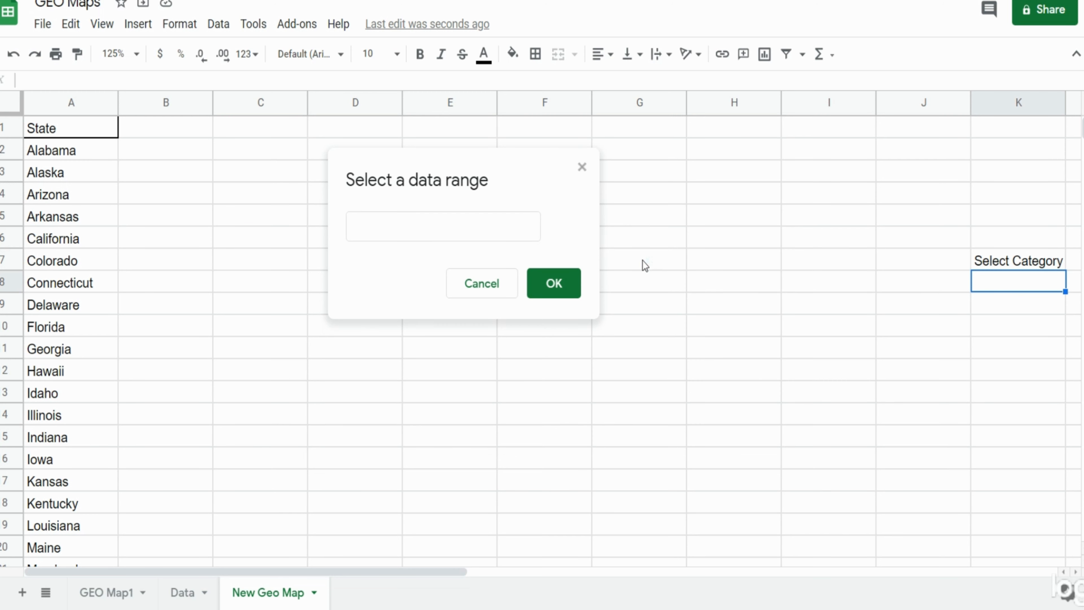
{"action": "left_click", "coordinate": [418, 234]}
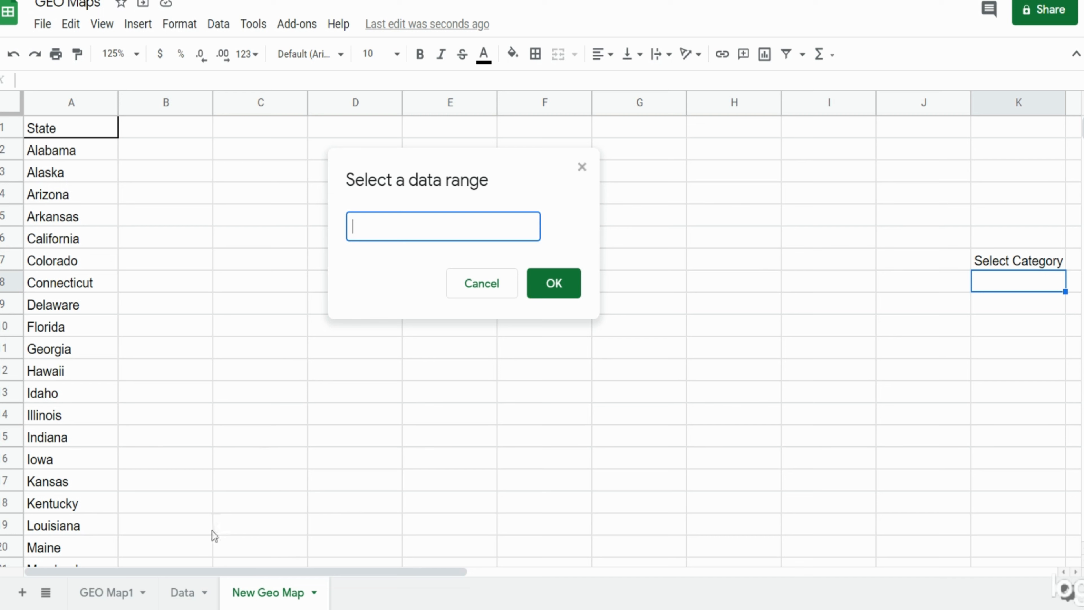
{"action": "left_click", "coordinate": [182, 593]}
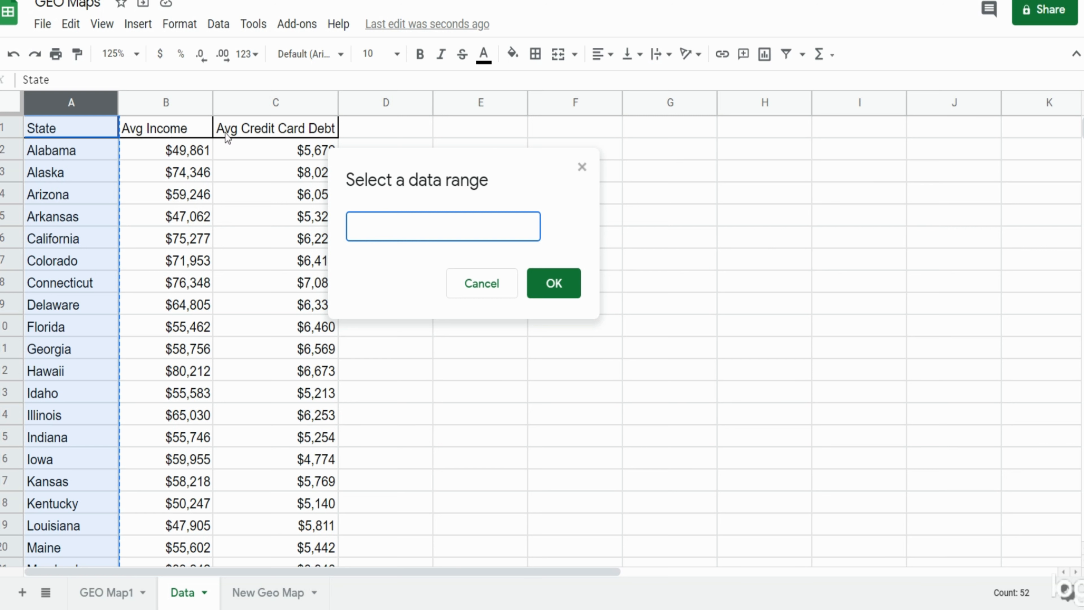
{"action": "left_click", "coordinate": [207, 136]}
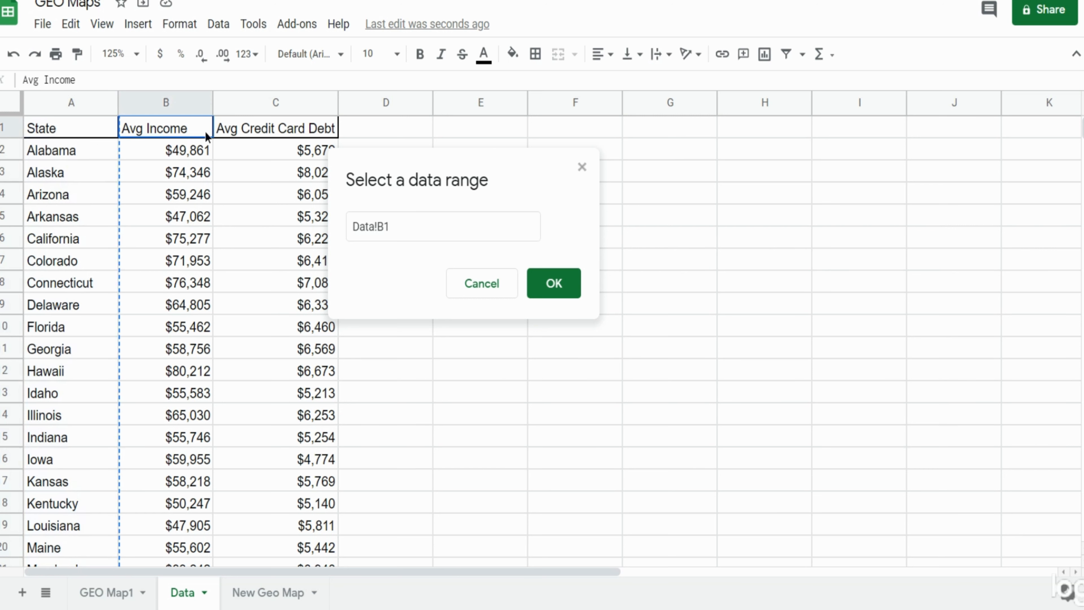
{"action": "left_click_drag", "start_coordinate": [207, 136], "coordinate": [283, 137]}
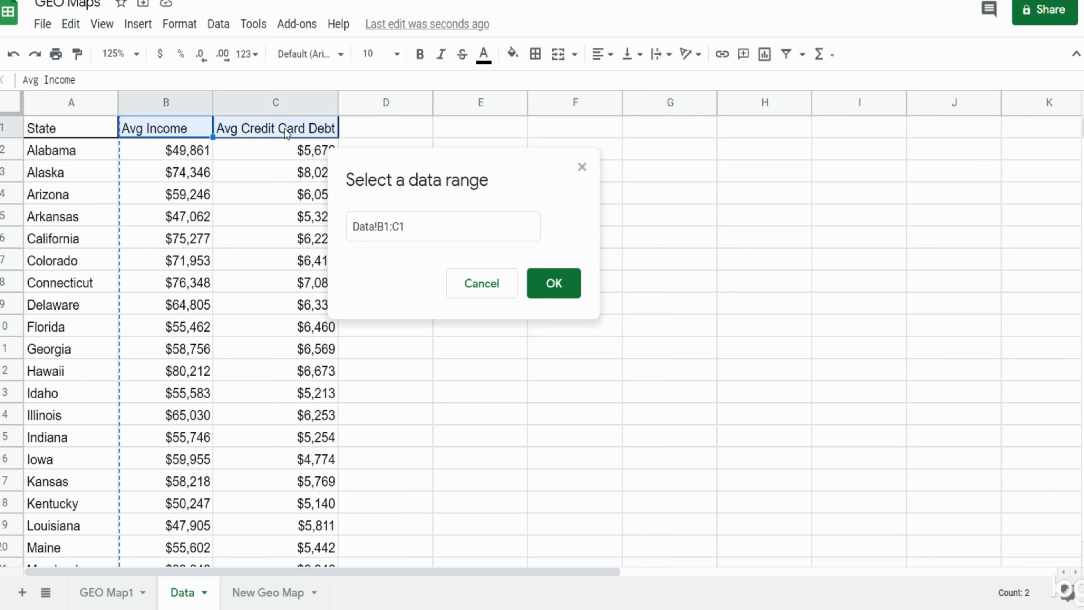
{"action": "left_click", "coordinate": [569, 291]}
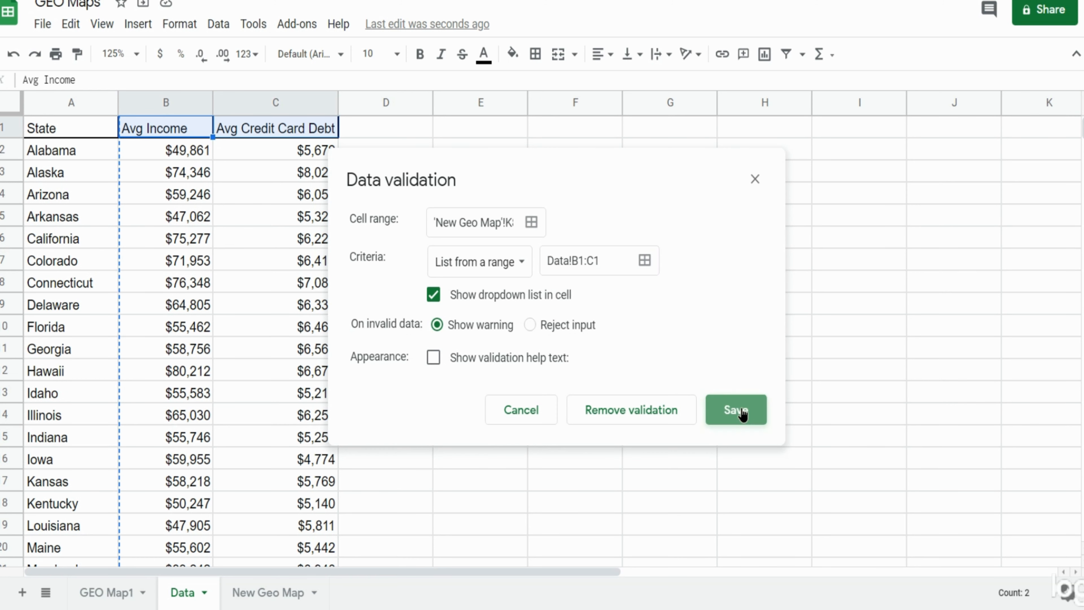
{"action": "left_click", "coordinate": [743, 411]}
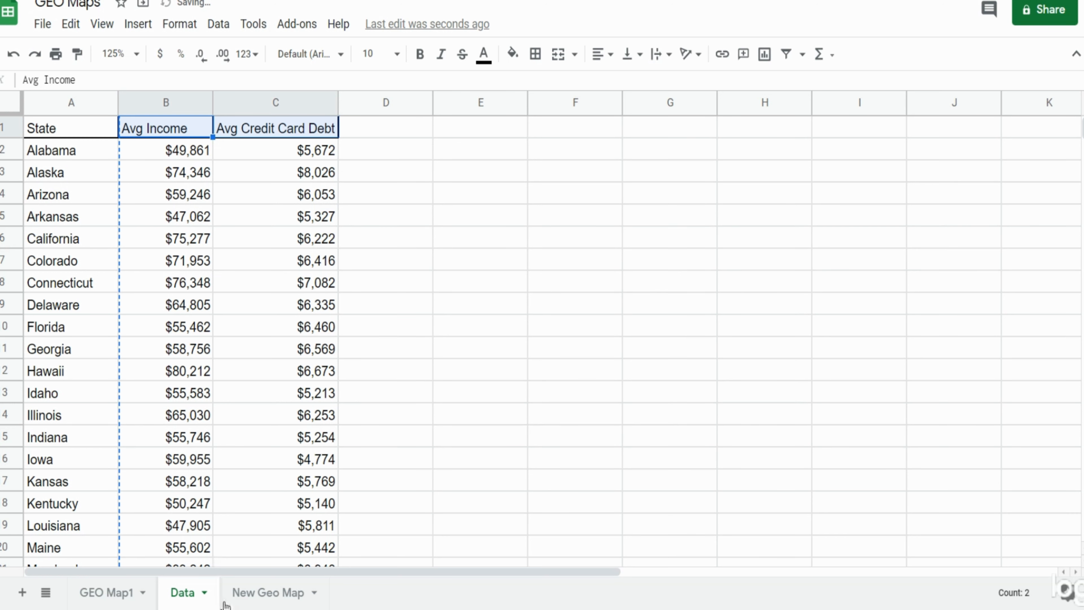
Choose Avg Income from the category dropdown in K8 of the New Geo Map sheet.
{"action": "left_click", "coordinate": [253, 596]}
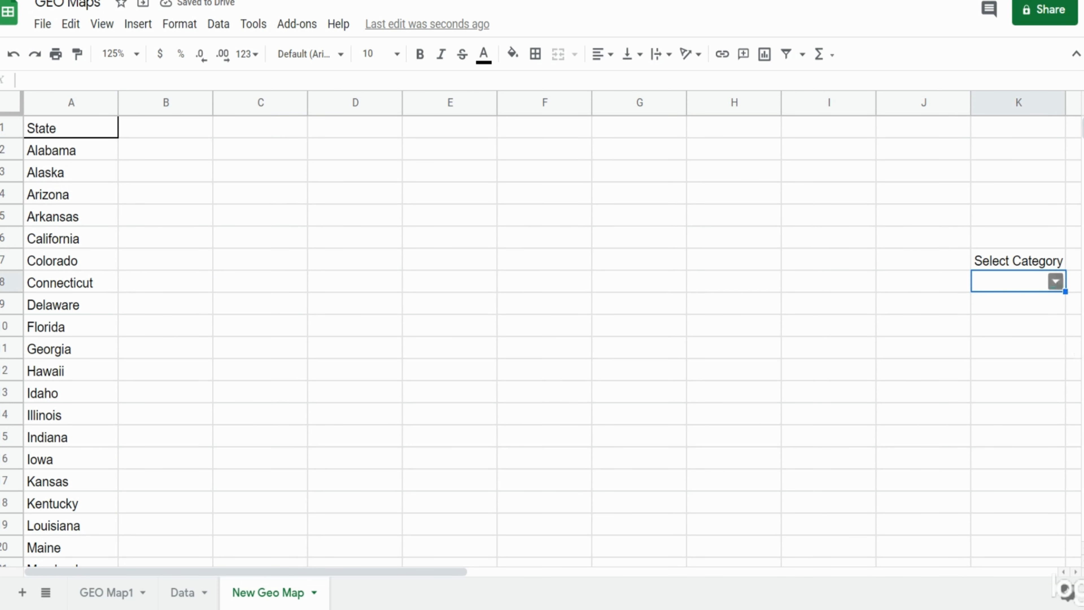
{"action": "left_click", "coordinate": [1056, 281]}
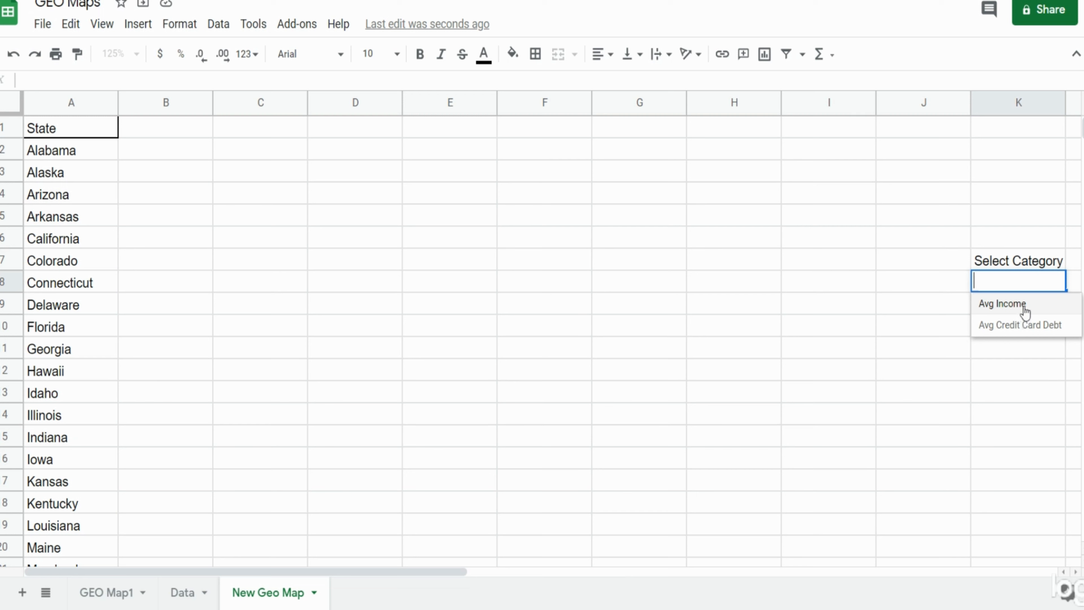
{"action": "left_click", "coordinate": [1024, 311]}
Link the header in cell B1 to the selected category with a formula referencing K8.
{"action": "left_click", "coordinate": [132, 126]}
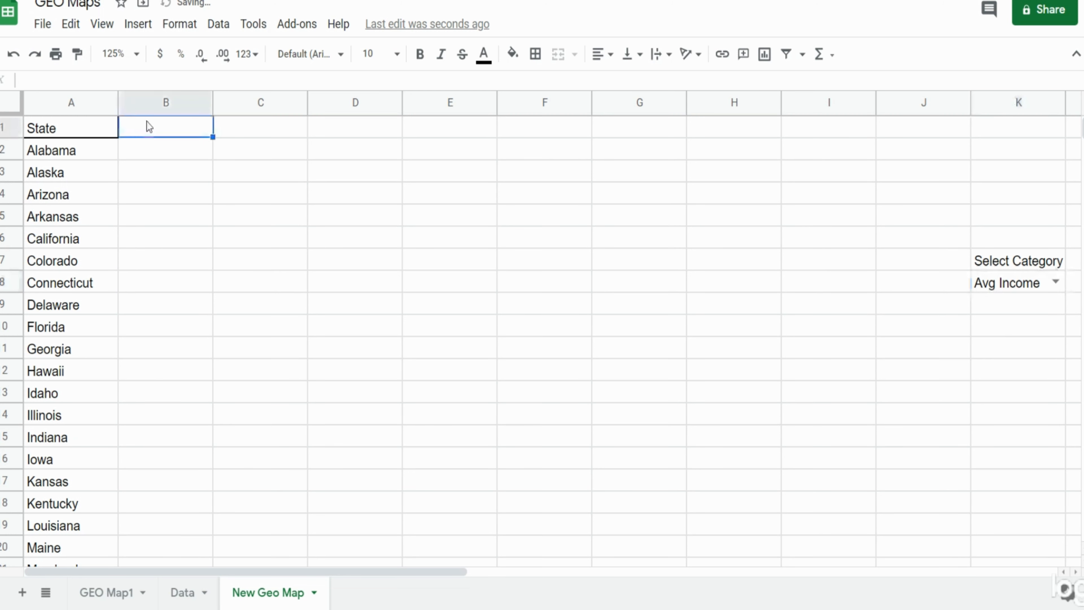
{"action": "type", "text": "="}
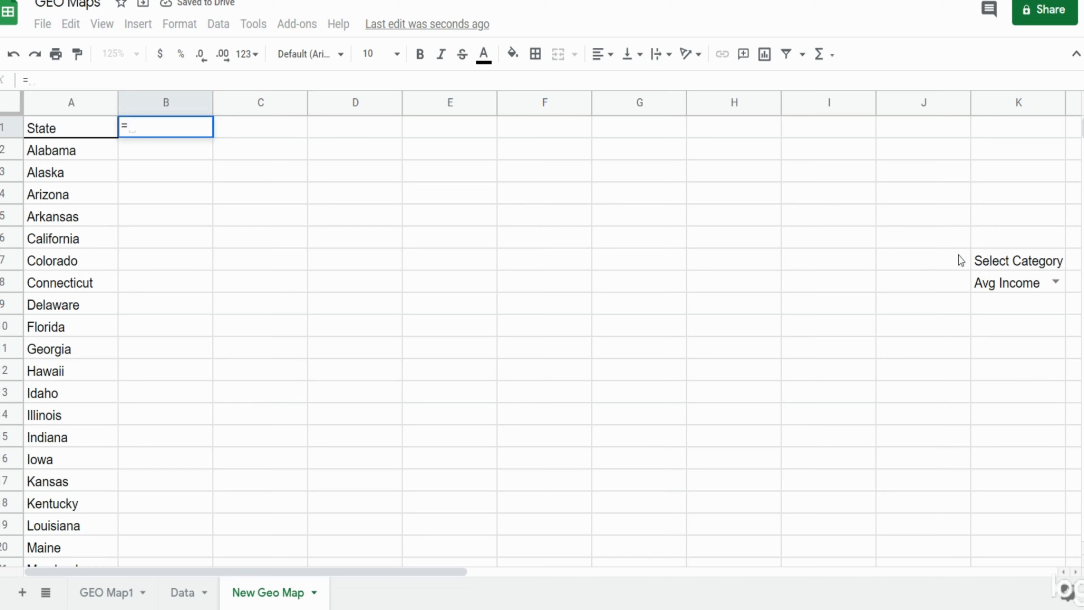
{"action": "left_click", "coordinate": [1002, 288]}
{"action": "key", "text": "Return"}
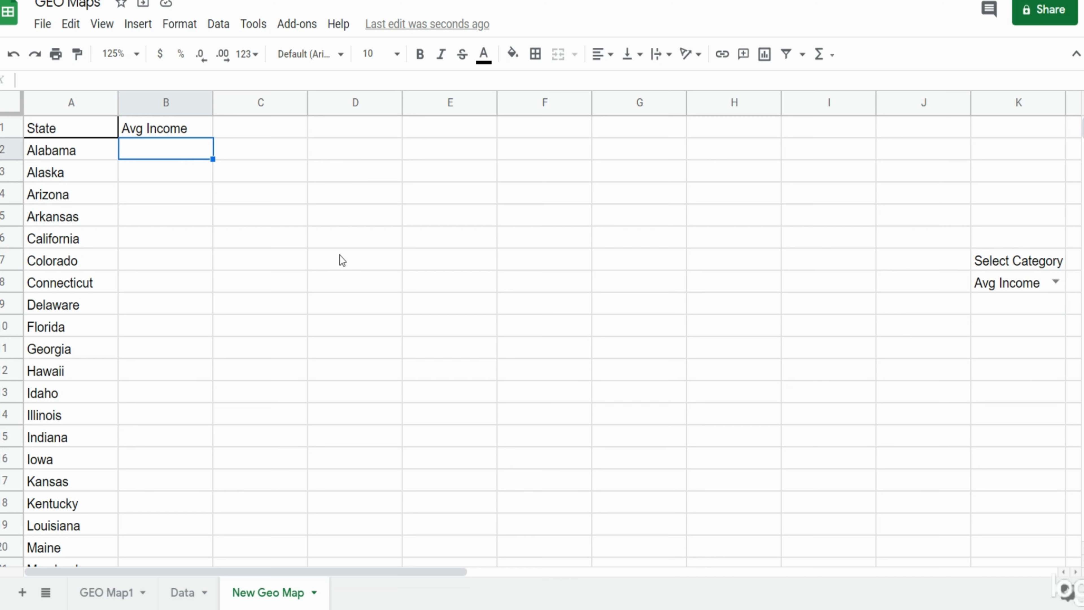
Start a VLOOKUP formula in B2 with search key A2 and the absolute range Data!$A:$C.
{"action": "type", "text": "=Vl"}
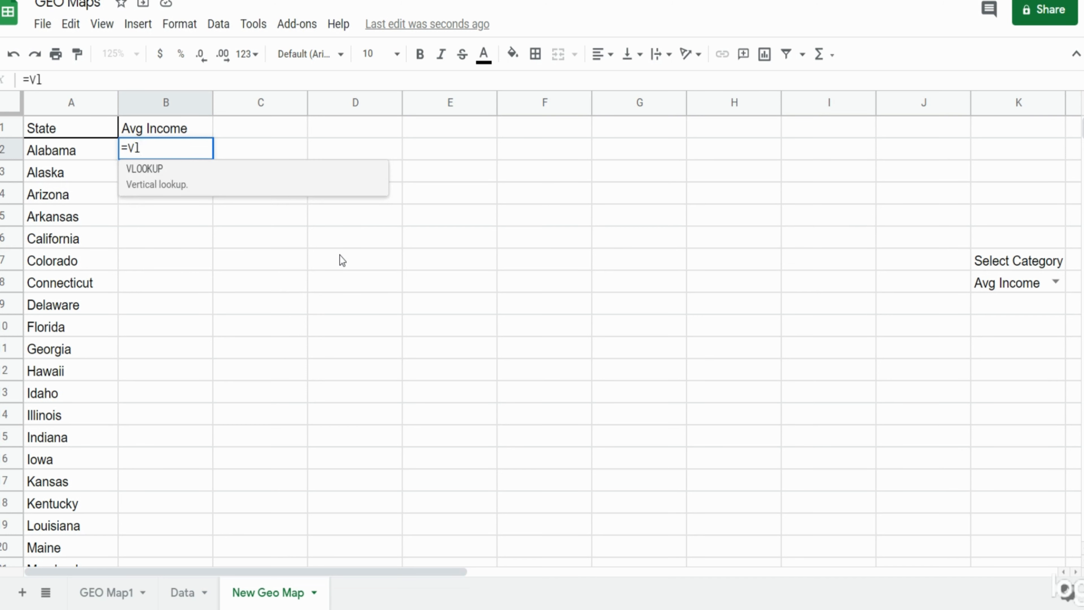
{"action": "key", "text": "Tab"}
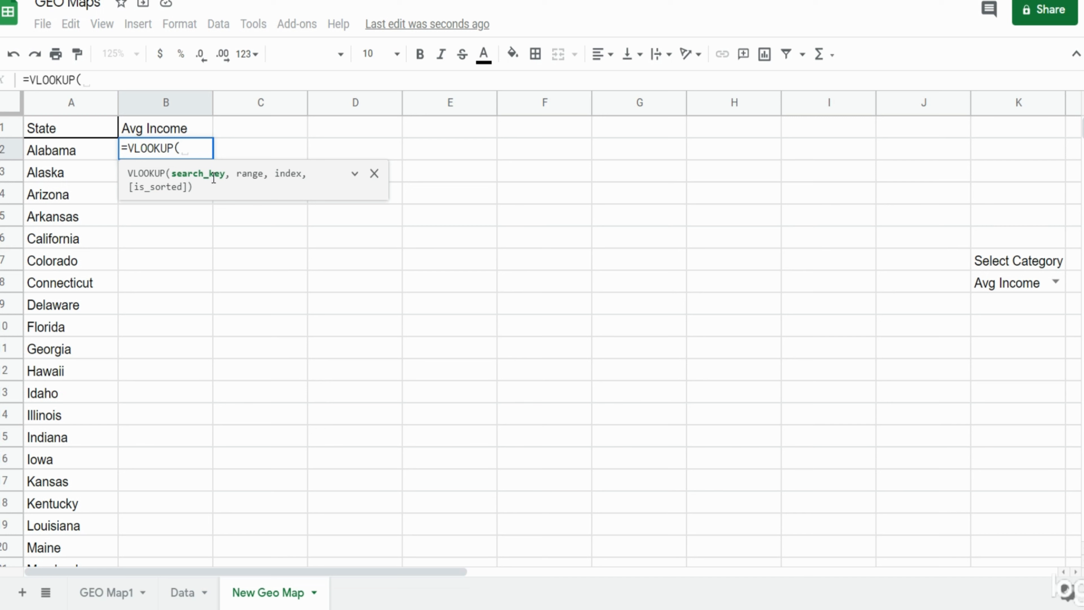
{"action": "left_click", "coordinate": [35, 153]}
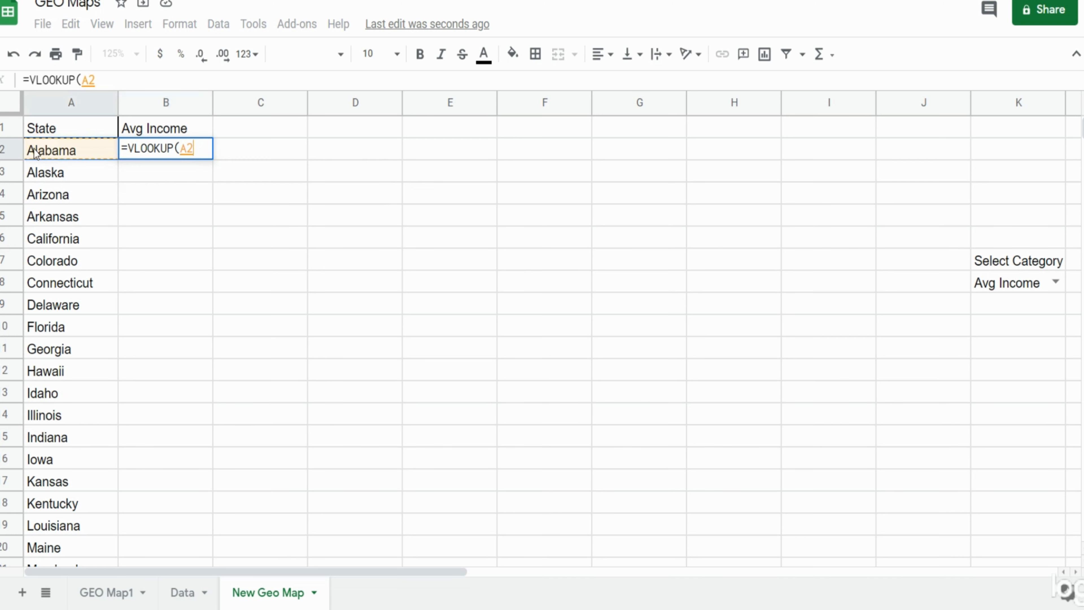
{"action": "type", "text": ","}
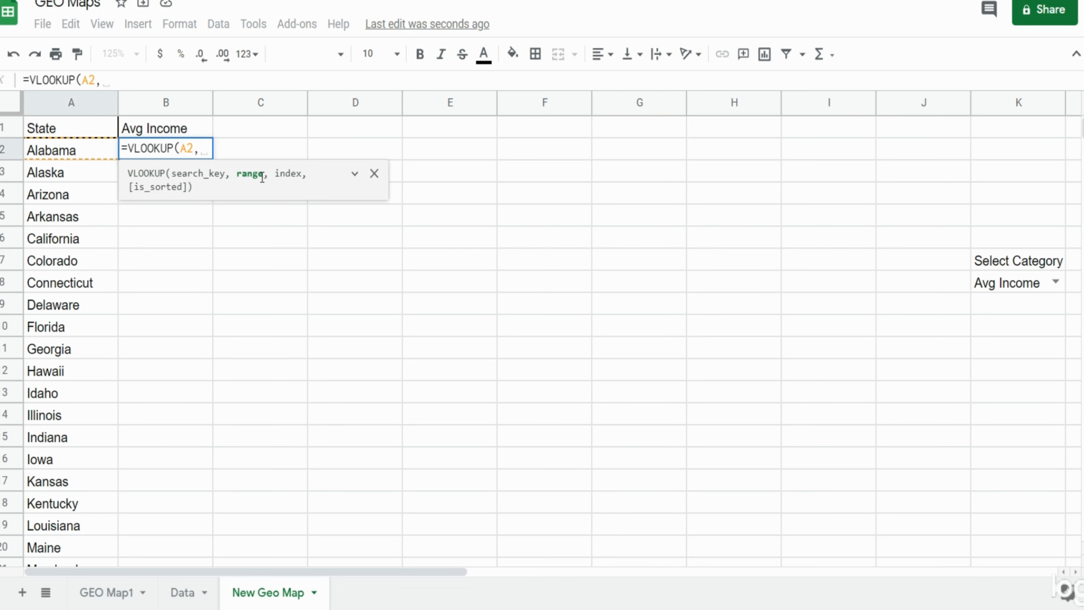
{"action": "left_click", "coordinate": [194, 595]}
{"action": "left_click", "coordinate": [72, 106]}
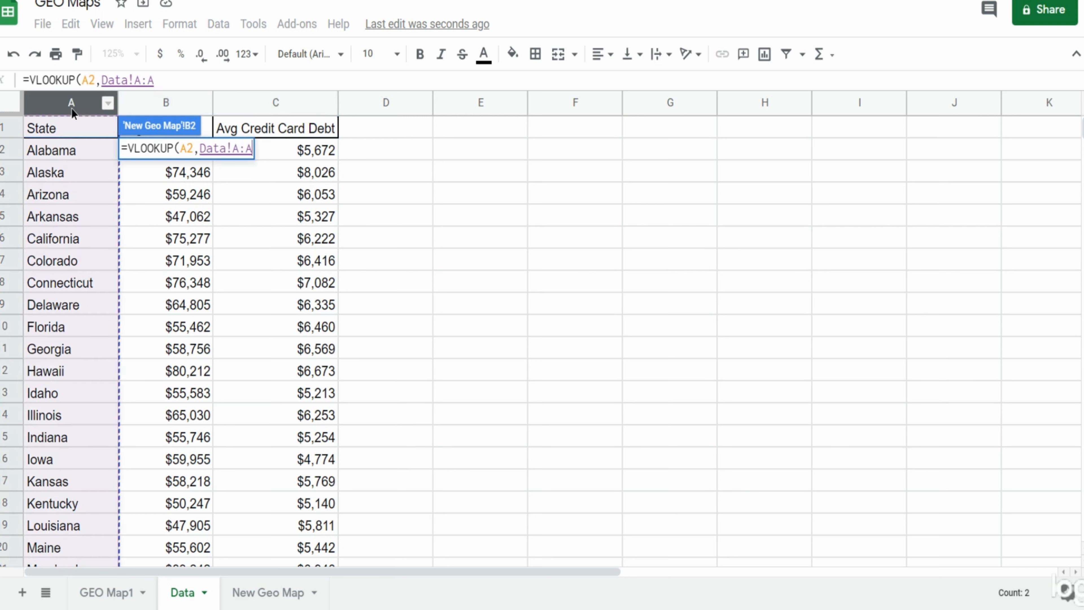
{"action": "left_click_drag", "start_coordinate": [72, 112], "coordinate": [276, 104]}
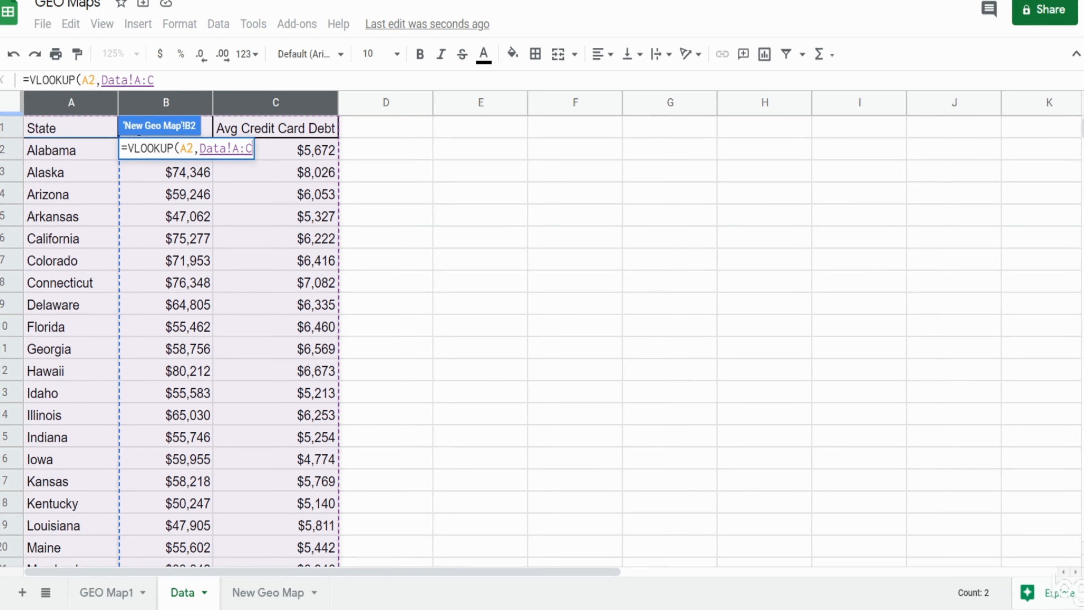
{"action": "key", "text": "F4"}
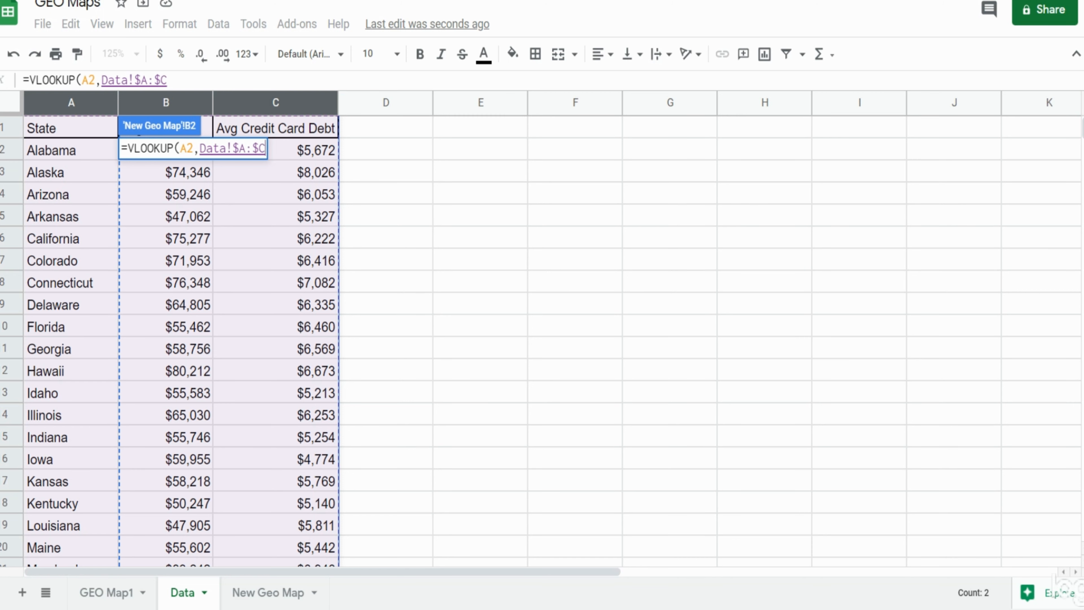
{"action": "type", "text": ","}
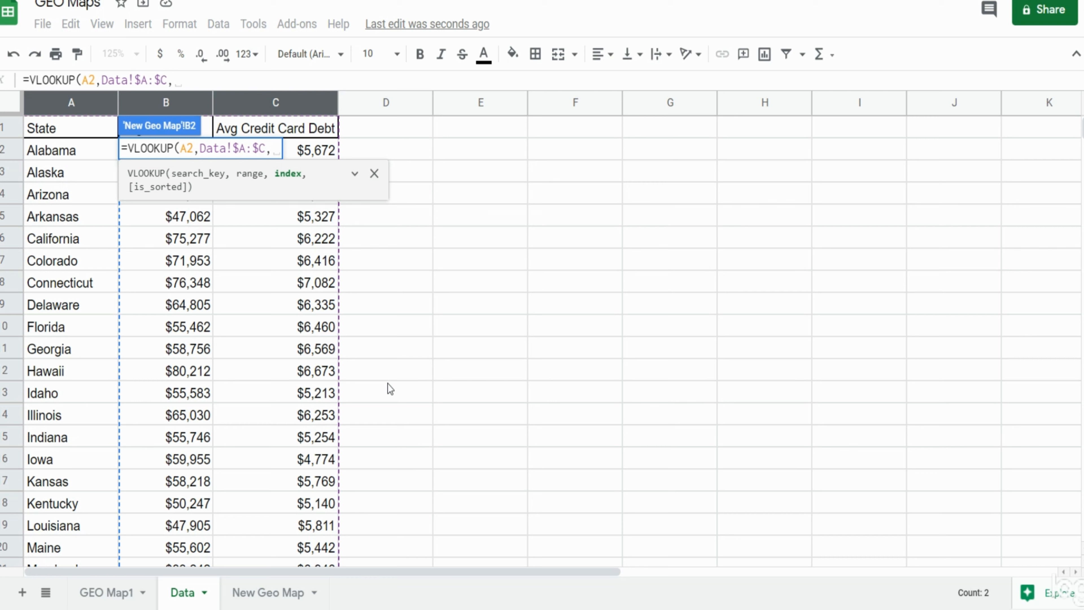
Nest a MATCH function as the VLOOKUP index in B2, with the absolute category cell $K$8 as its search key.
{"action": "type", "text": "Match"}
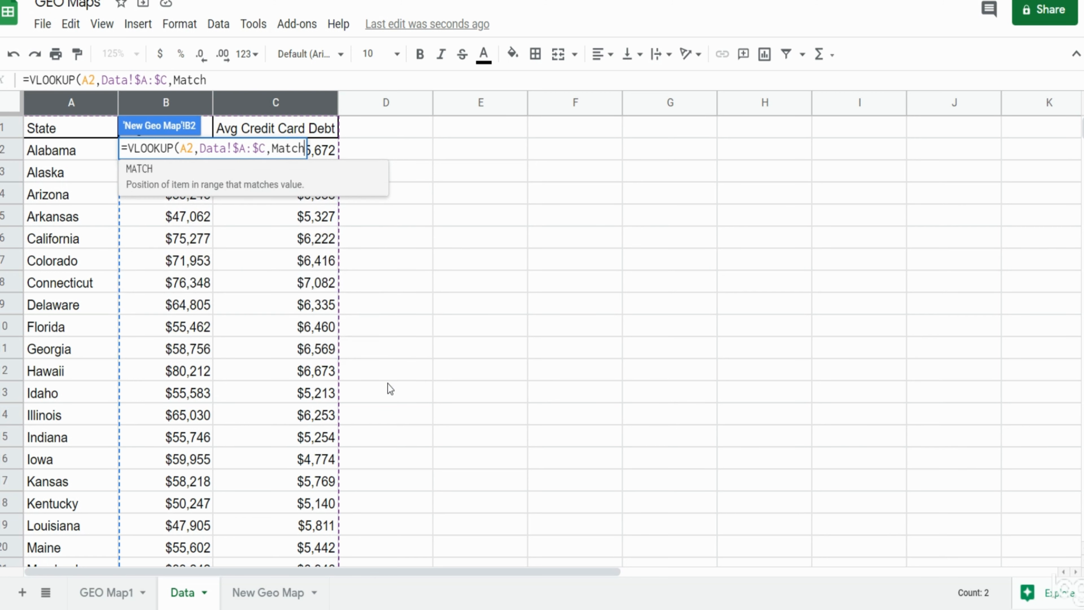
{"action": "key", "text": "Tab"}
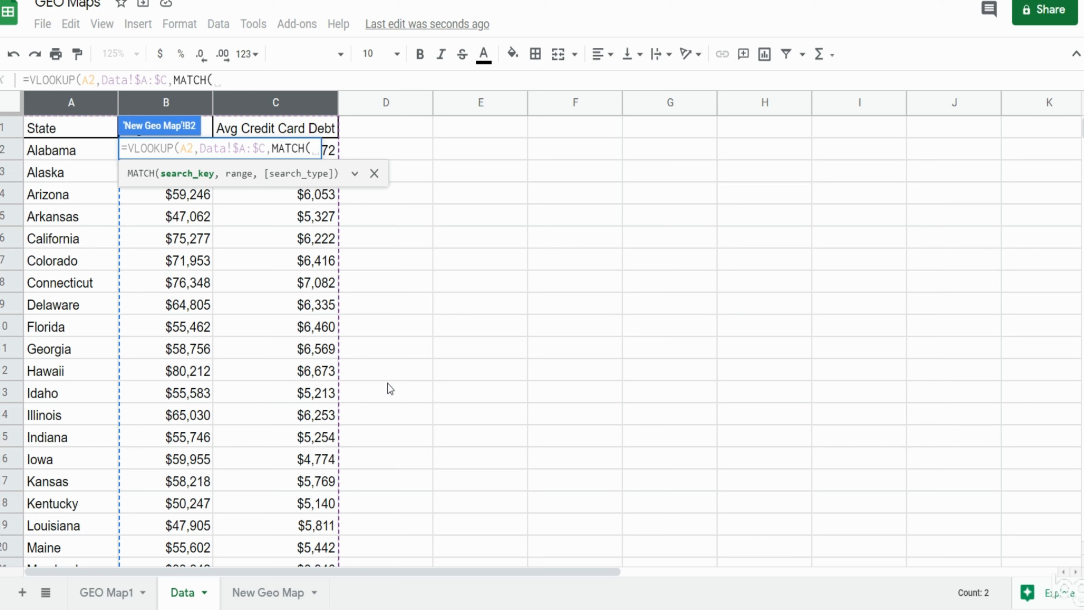
{"action": "left_click", "coordinate": [274, 596]}
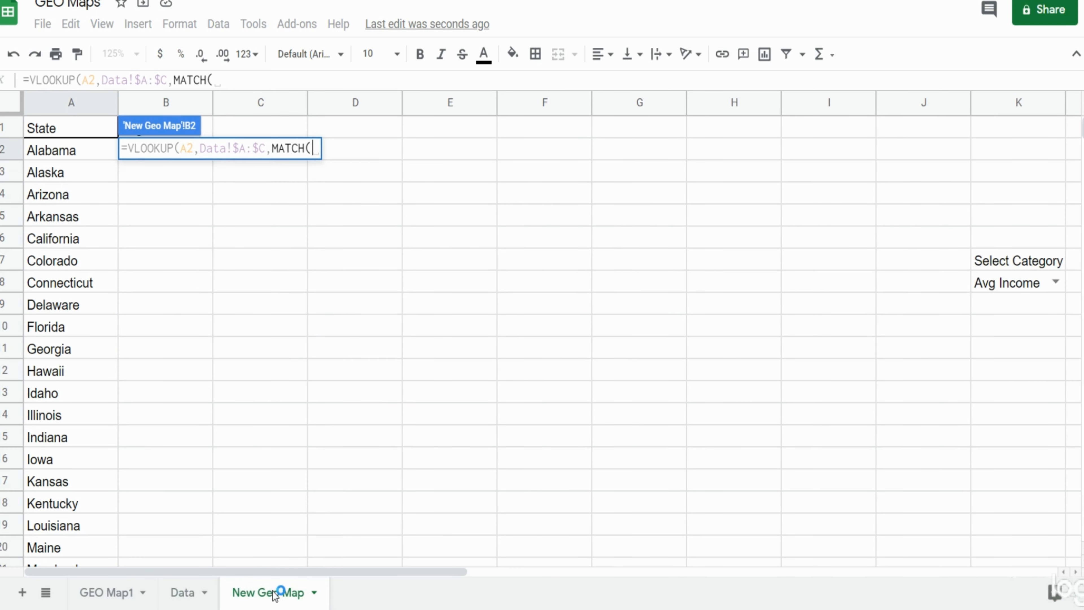
{"action": "left_click", "coordinate": [1012, 284]}
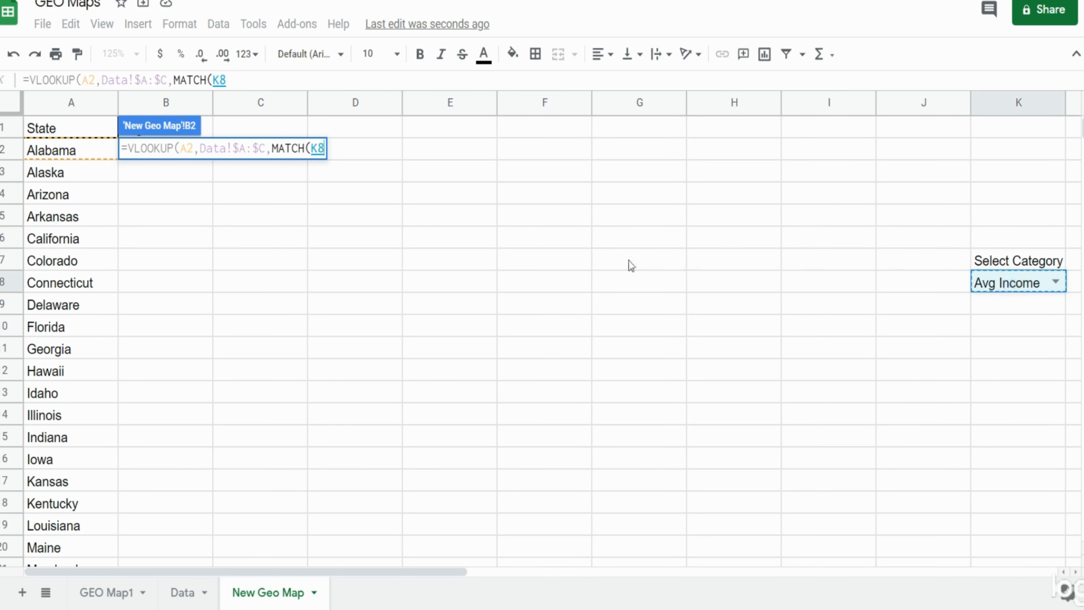
{"action": "key", "text": "F4"}
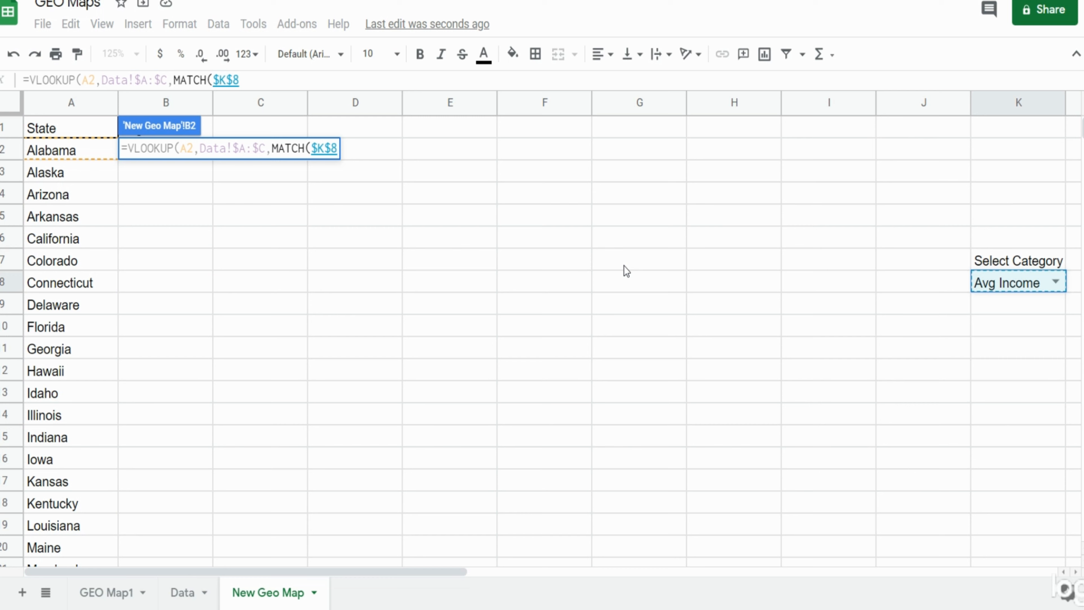
{"action": "type", "text": ","}
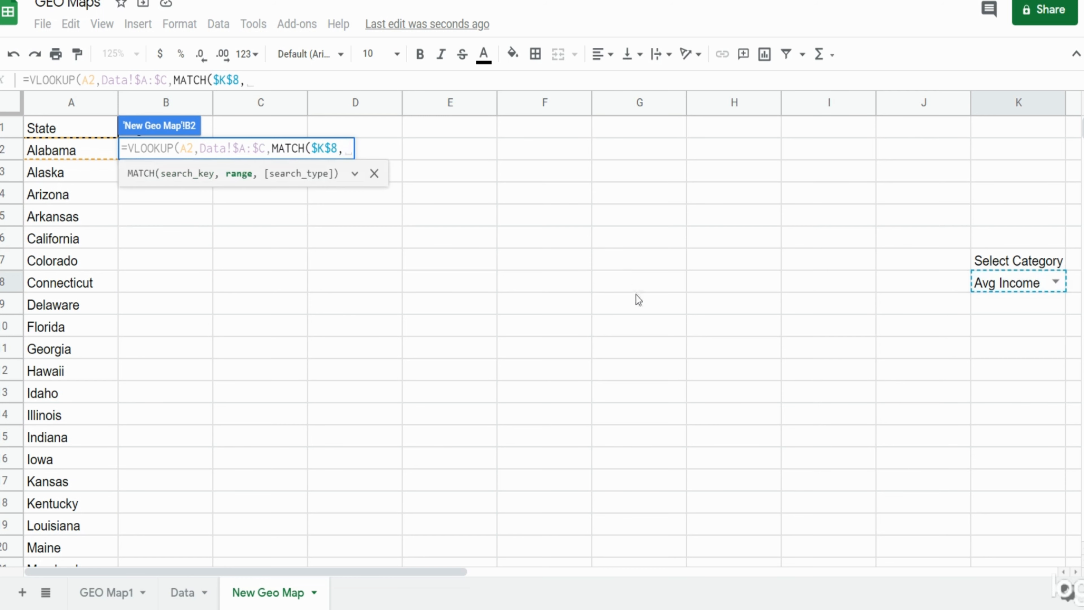
Set the MATCH range to the absolute headers Data!$A$1:$C$1 with search type 0.
{"action": "left_click", "coordinate": [184, 594]}
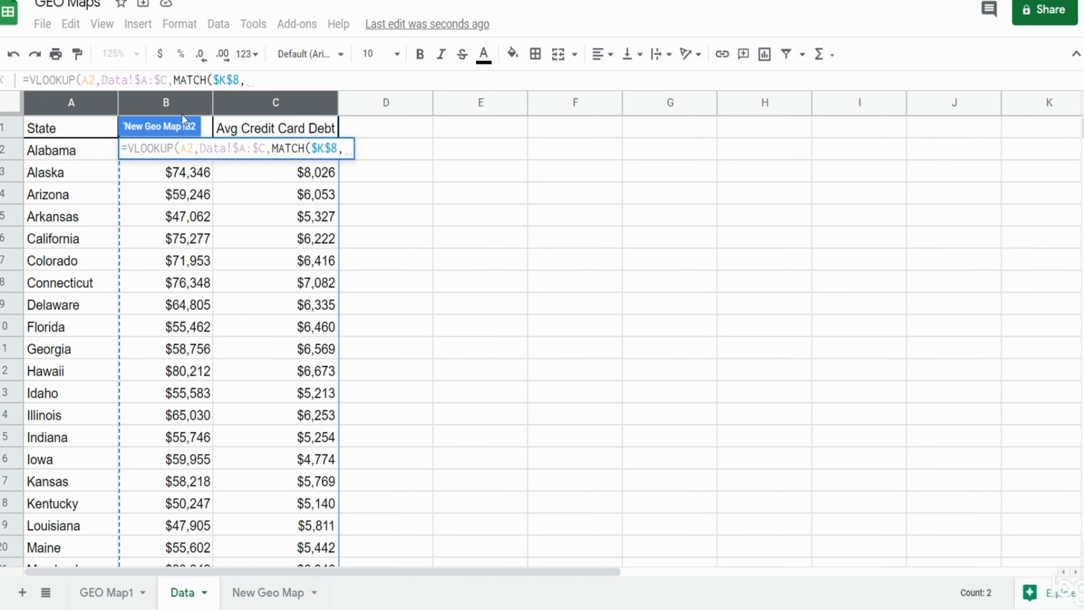
{"action": "left_click_drag", "start_coordinate": [51, 135], "coordinate": [258, 129]}
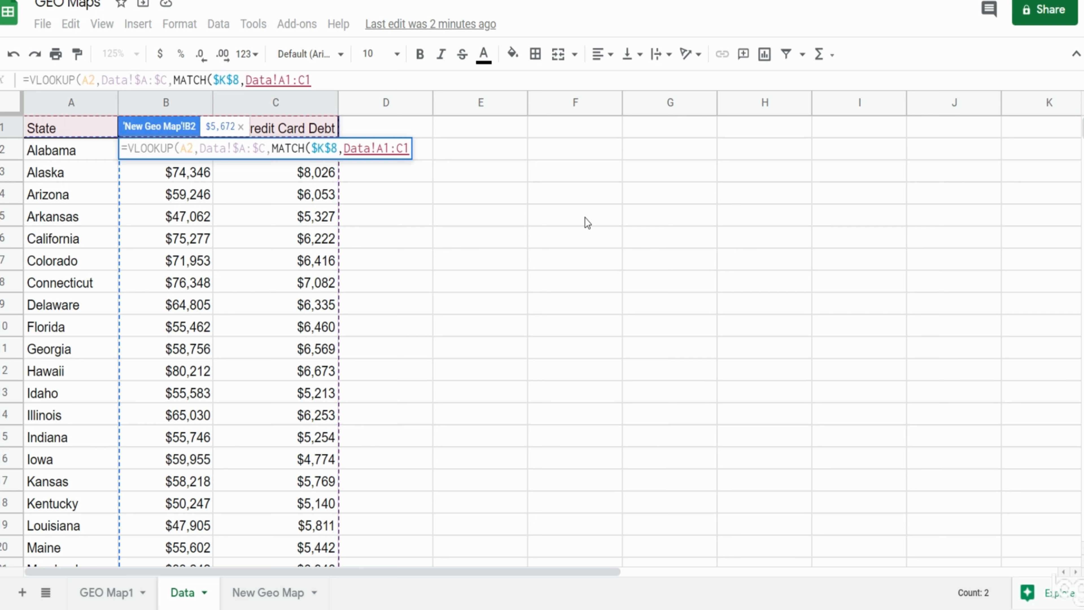
{"action": "key", "text": "F4"}
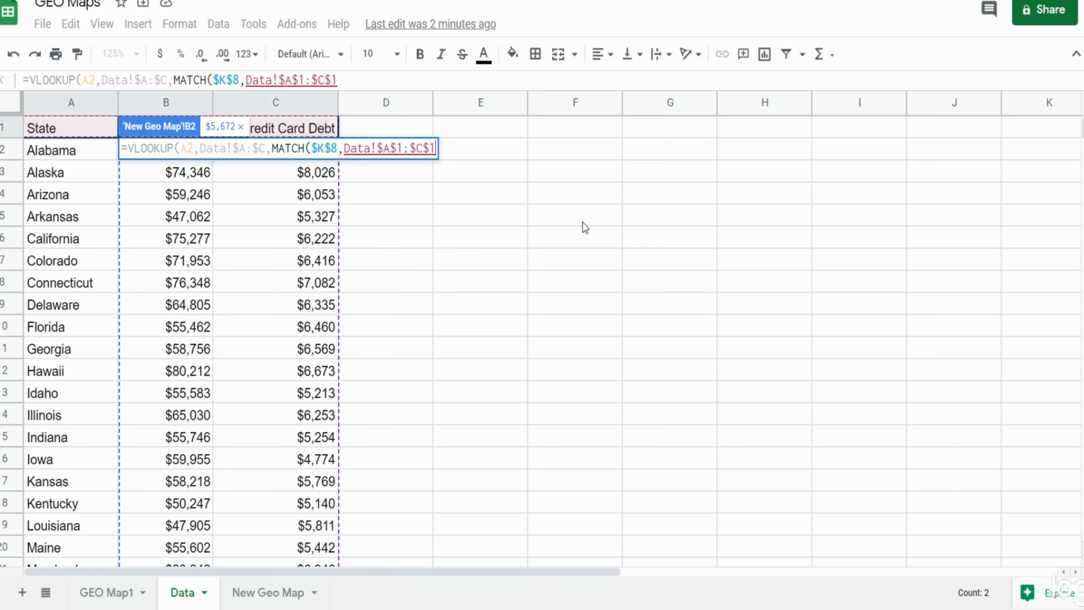
{"action": "type", "text": ","}
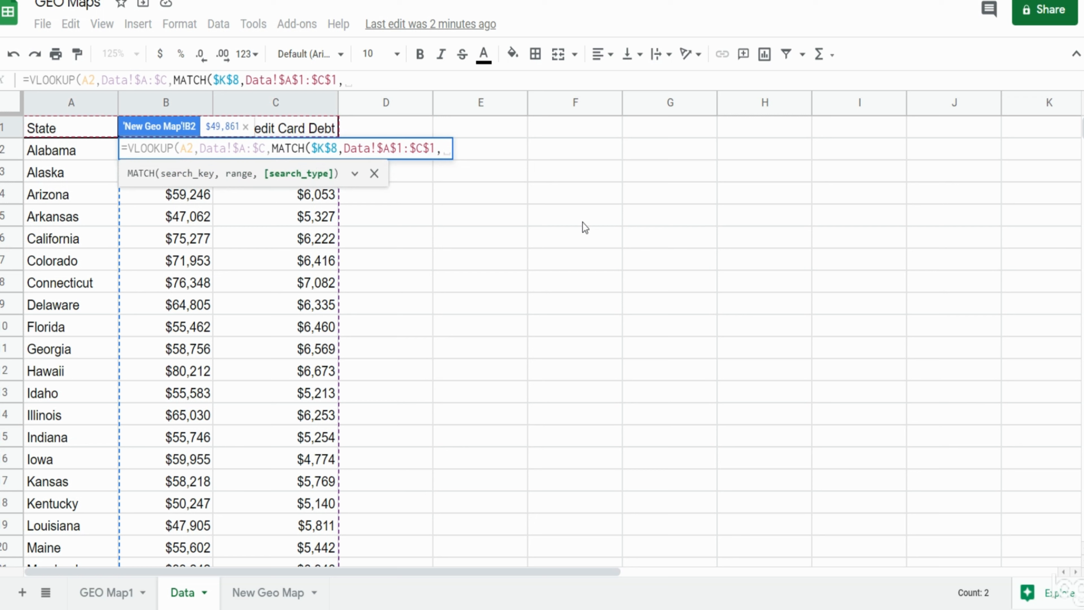
{"action": "type", "text": "0"}
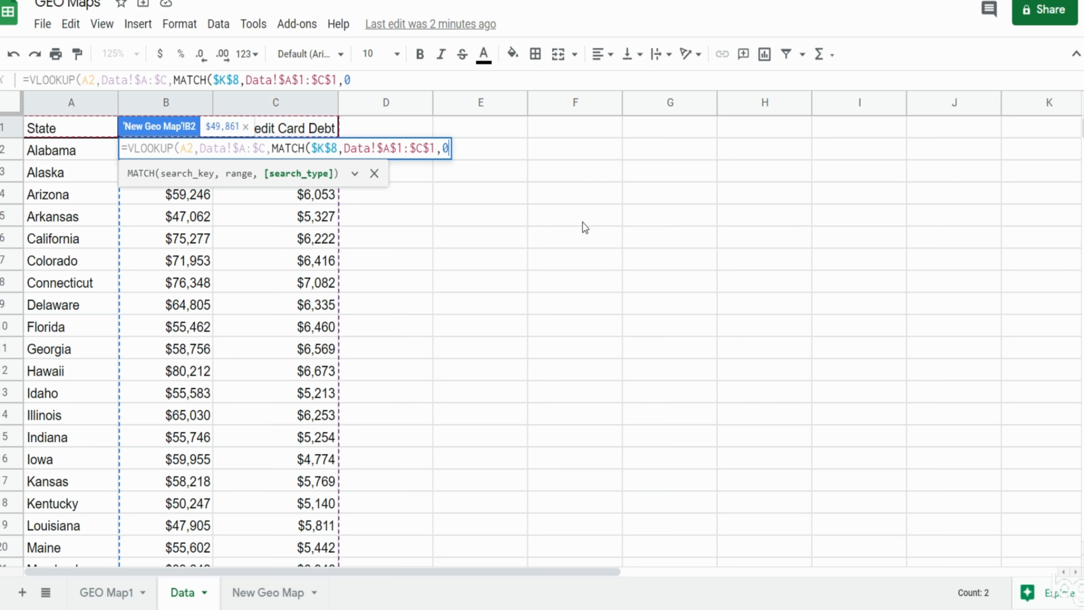
Close the MATCH function and complete the VLOOKUP formula in B2 with 0 as the is_sorted argument.
{"action": "type", "text": "),"}
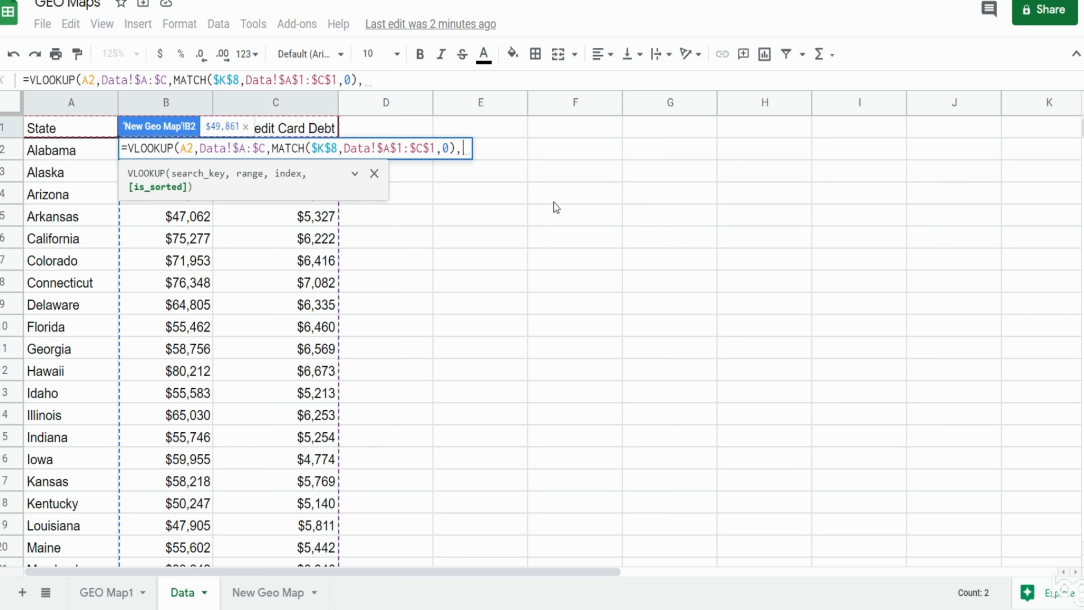
{"action": "type", "text": "0"}
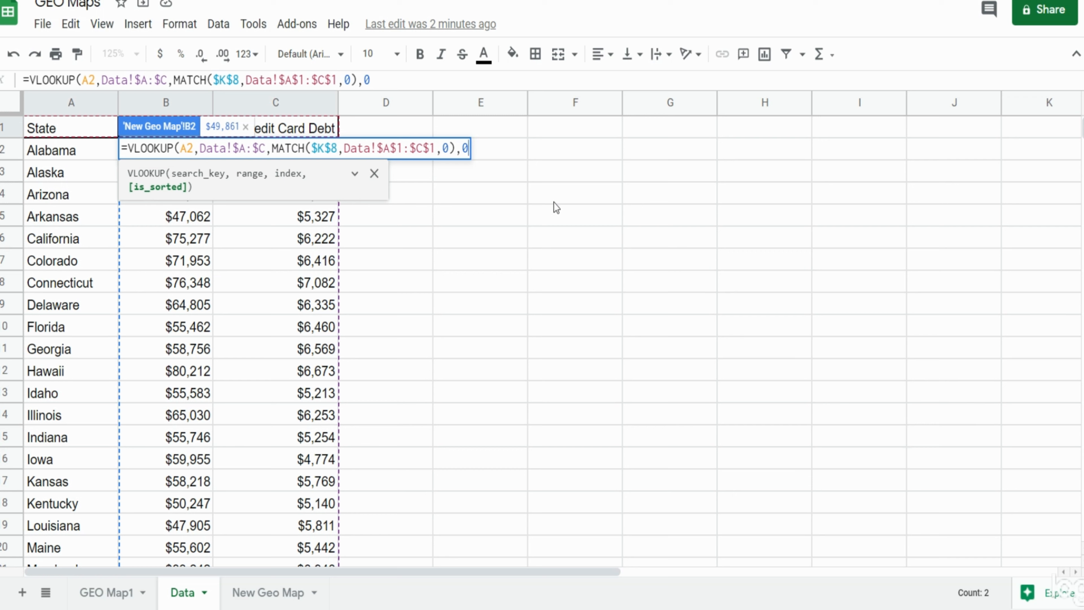
{"action": "type", "text": ")"}
{"action": "key", "text": "Return"}
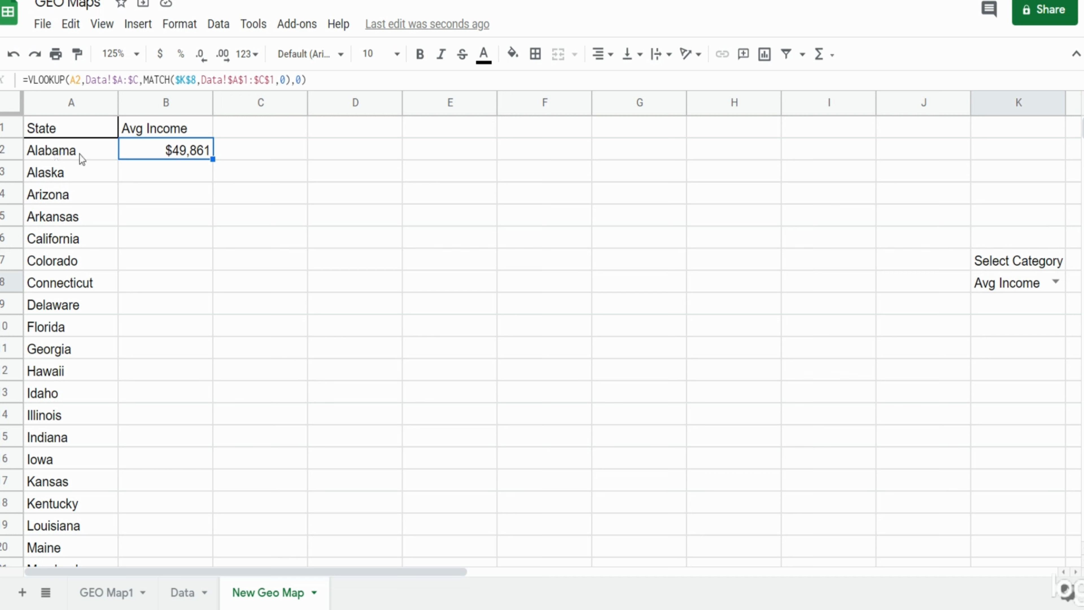
Switch the category dropdown in K8 to Avg Credit Card Debt.
{"action": "left_click", "coordinate": [1055, 283]}
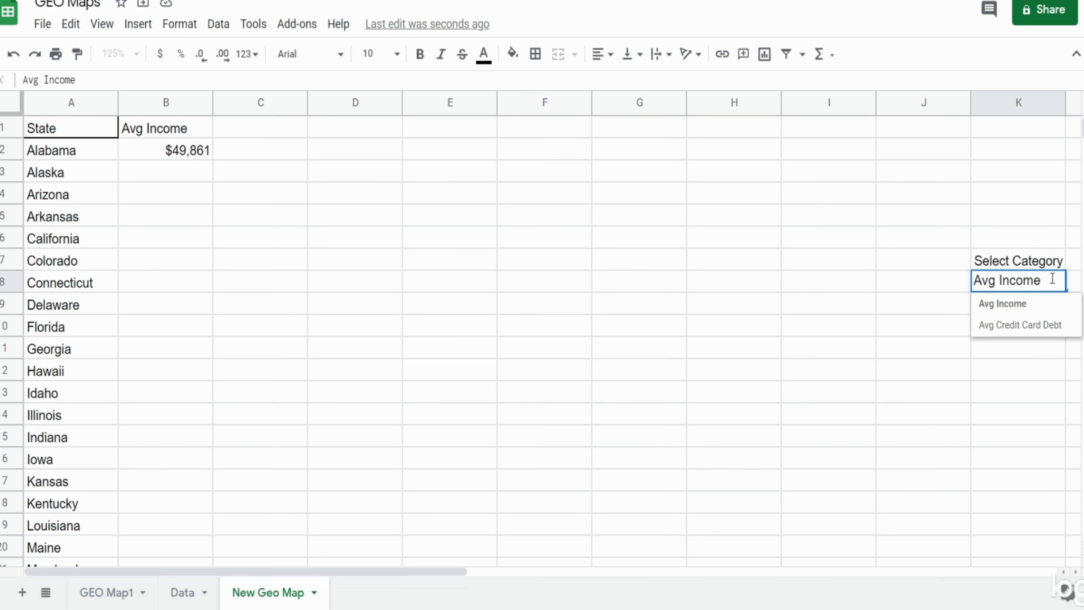
{"action": "left_click", "coordinate": [1014, 325]}
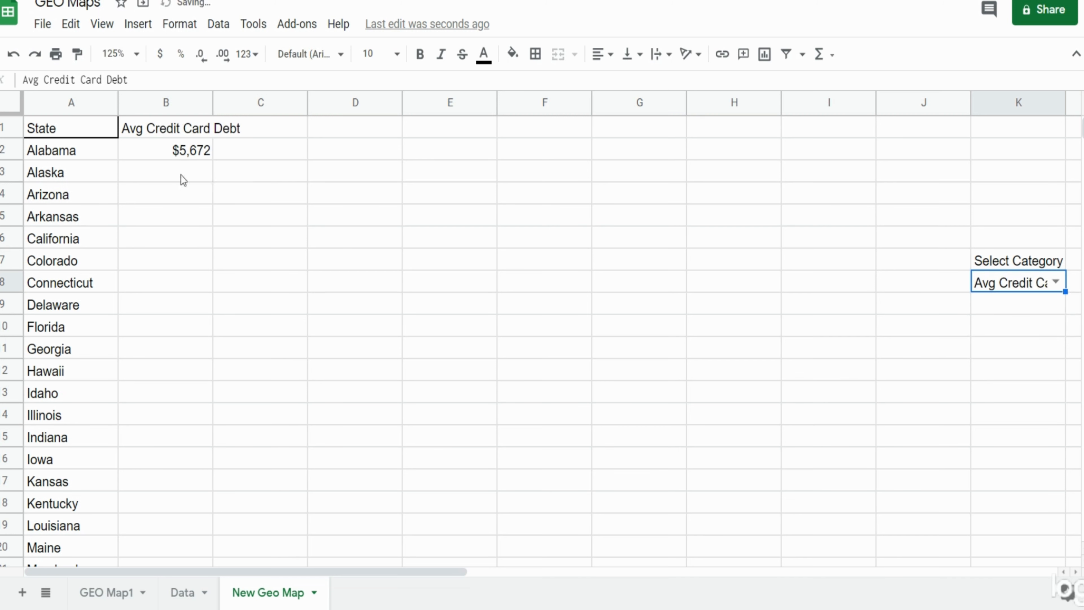
Check the B2 lookup formula against the Data sheet and fill it down column B for all states.
{"action": "left_click", "coordinate": [193, 154]}
{"action": "double_click", "coordinate": [195, 156]}
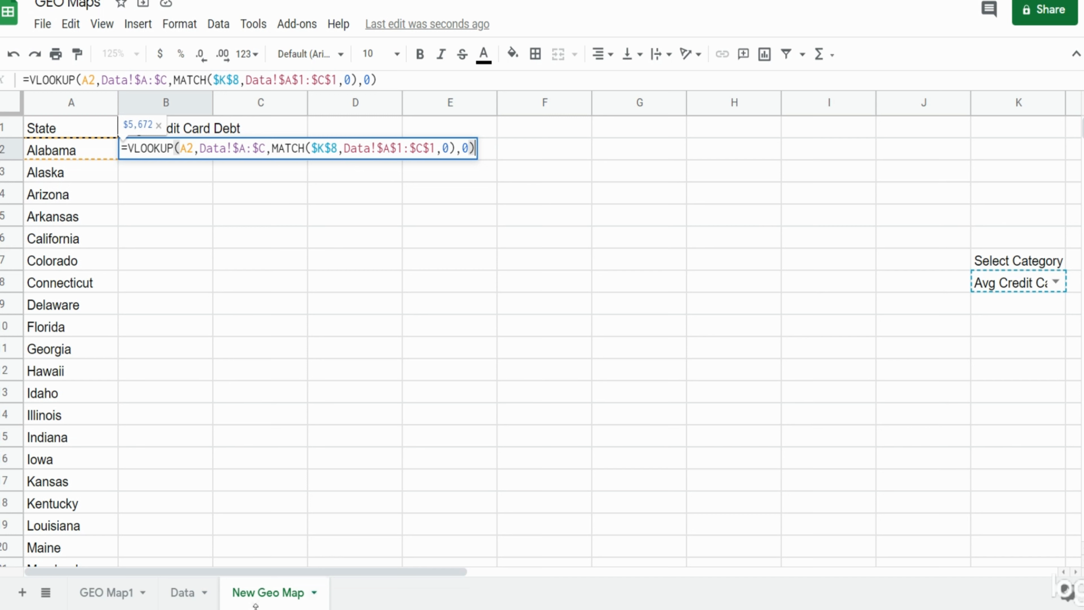
{"action": "left_click", "coordinate": [184, 596]}
{"action": "left_click", "coordinate": [183, 596]}
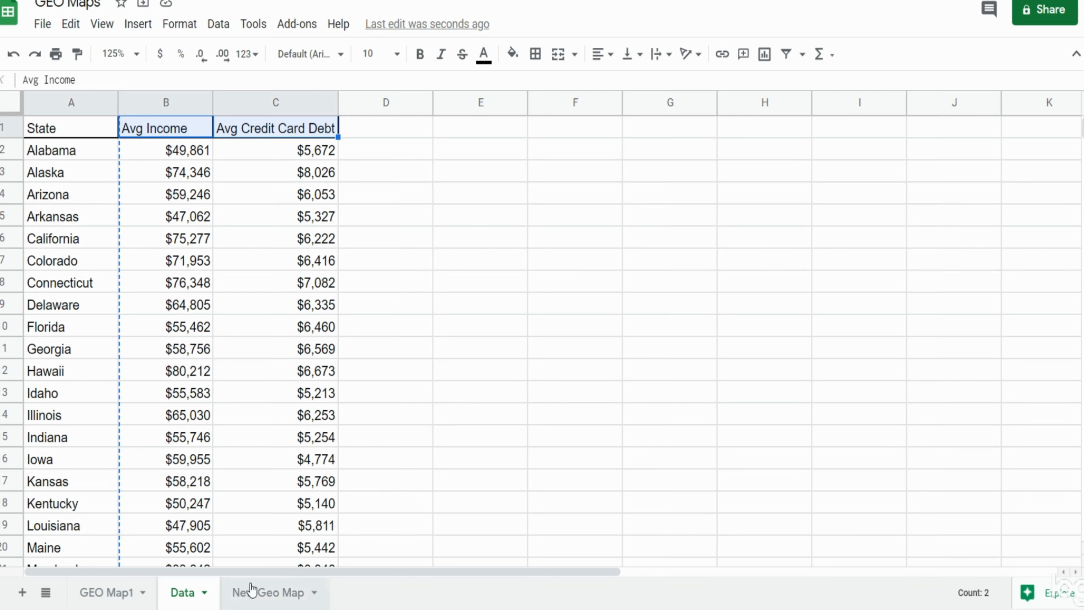
{"action": "left_click", "coordinate": [262, 600]}
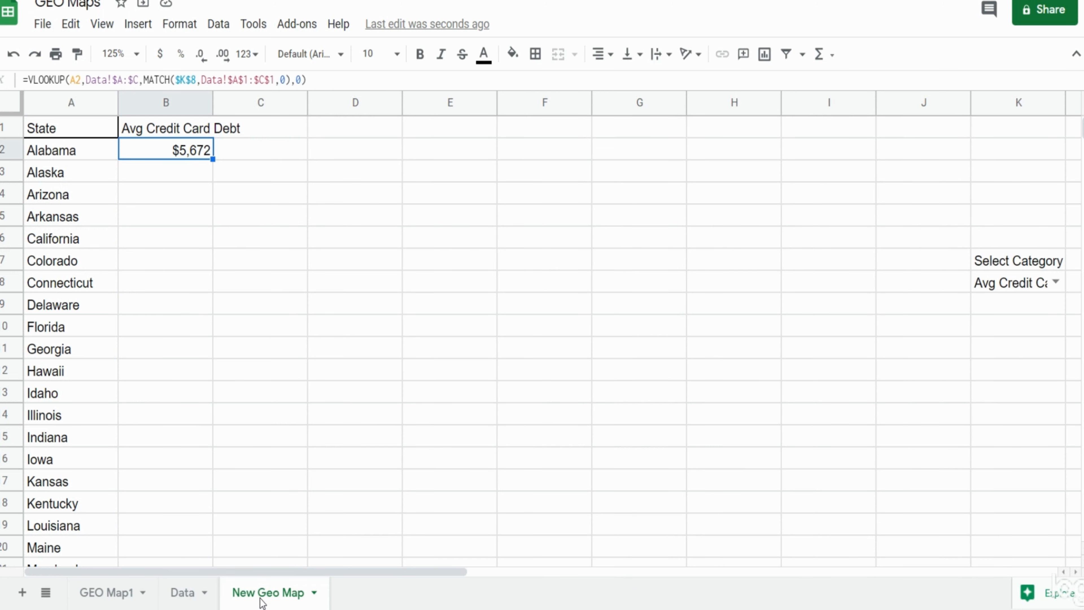
{"action": "double_click", "coordinate": [212, 160]}
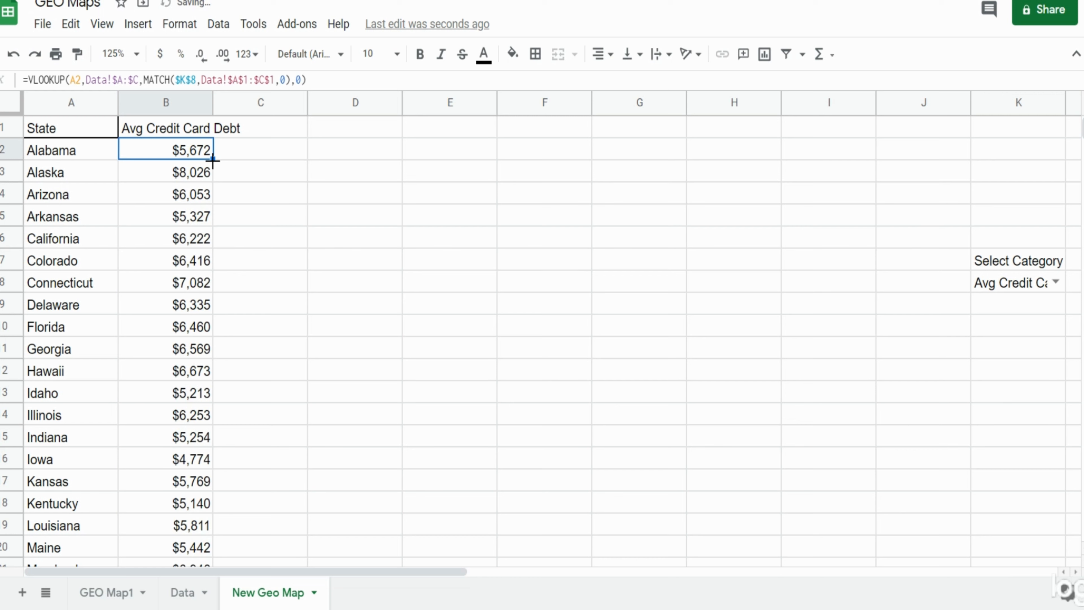
Apply all borders to the header cell B1.
{"action": "left_click", "coordinate": [192, 135]}
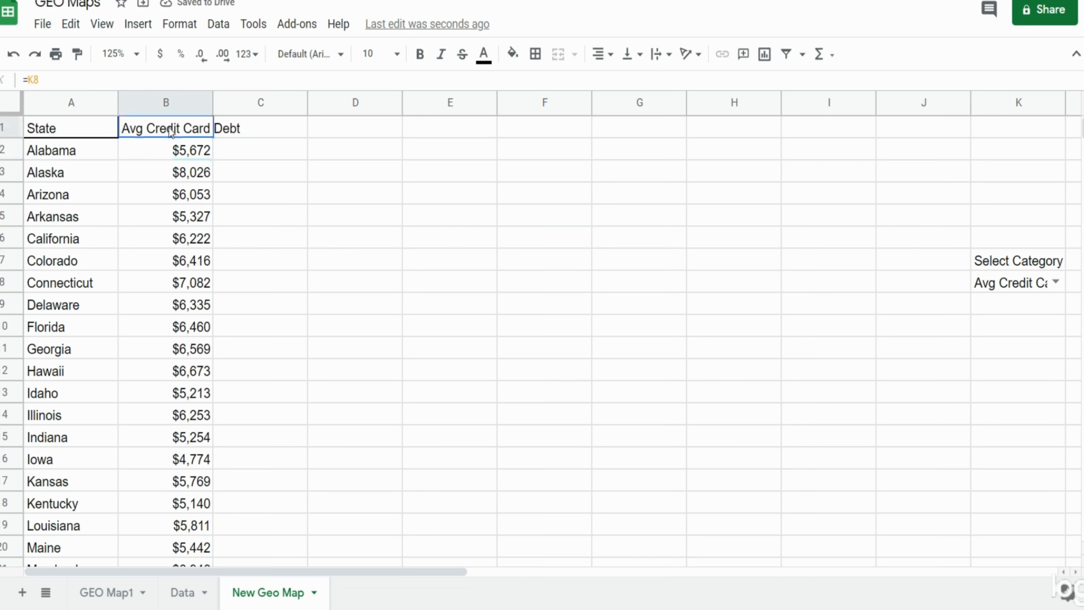
{"action": "left_click", "coordinate": [534, 54]}
{"action": "left_click", "coordinate": [542, 86]}
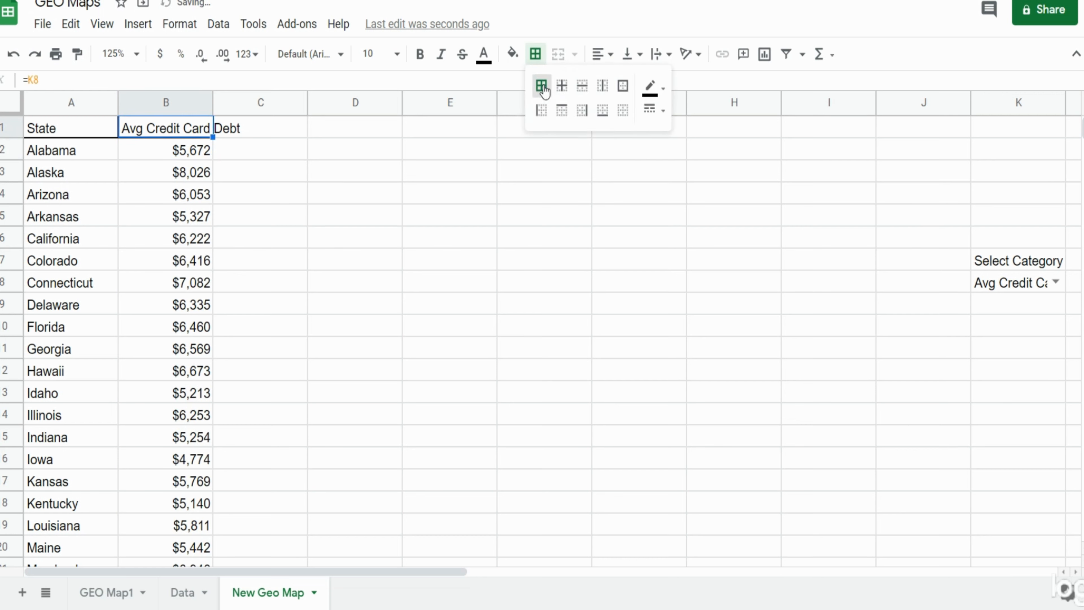
{"action": "left_click", "coordinate": [190, 225]}
Insert a chart based on the state and category value table in A1:B52.
{"action": "left_click", "coordinate": [88, 131]}
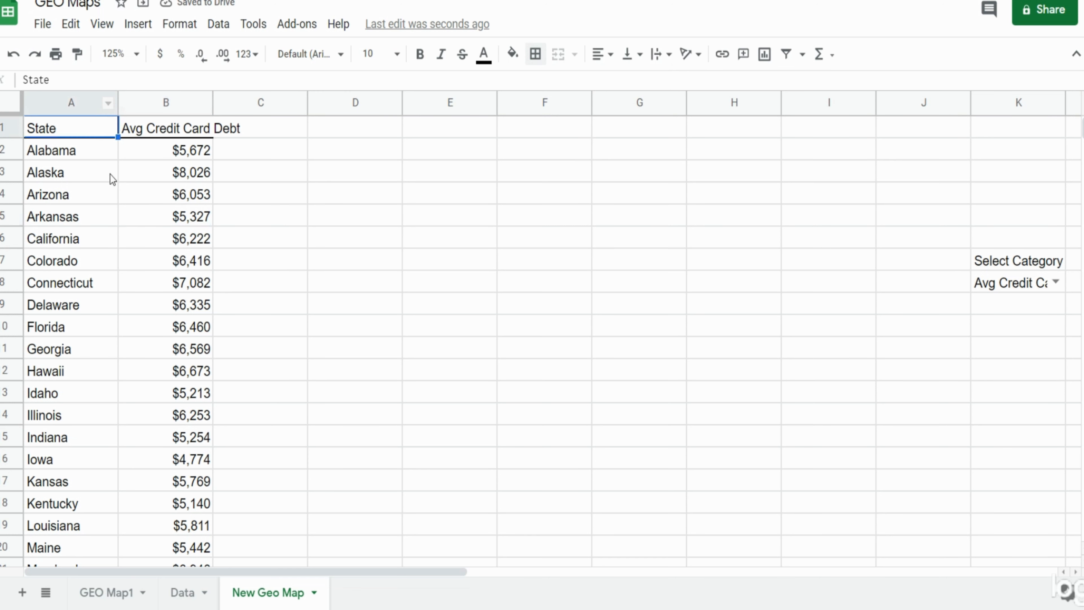
{"action": "key", "text": "ctrl+shift+Right"}
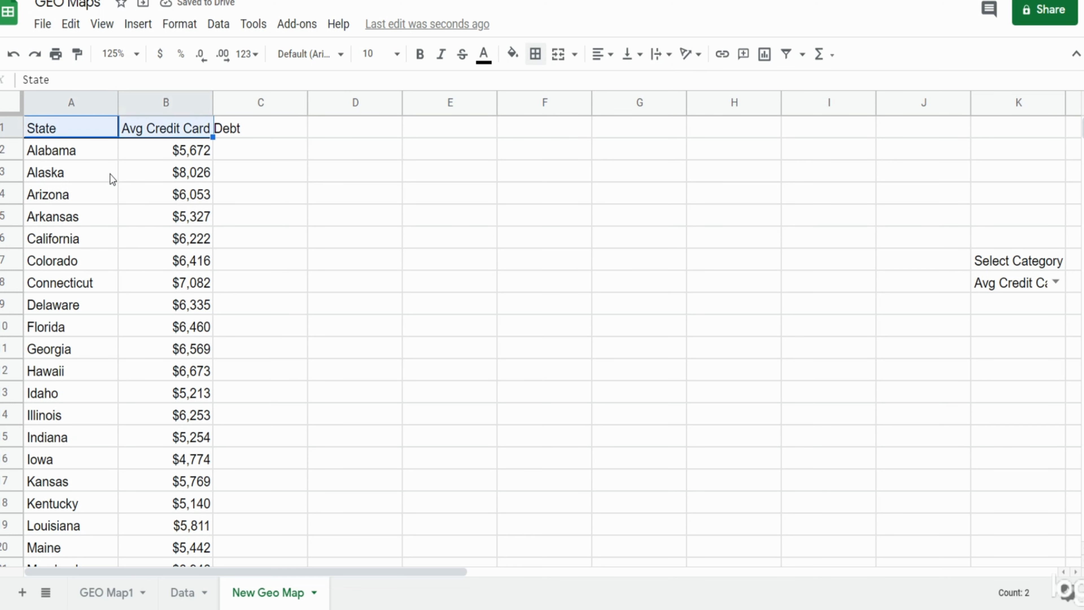
{"action": "key", "text": "ctrl+shift+Down"}
{"action": "scroll", "coordinate": [159, 224], "scroll_direction": "up", "scroll_amount": 10}
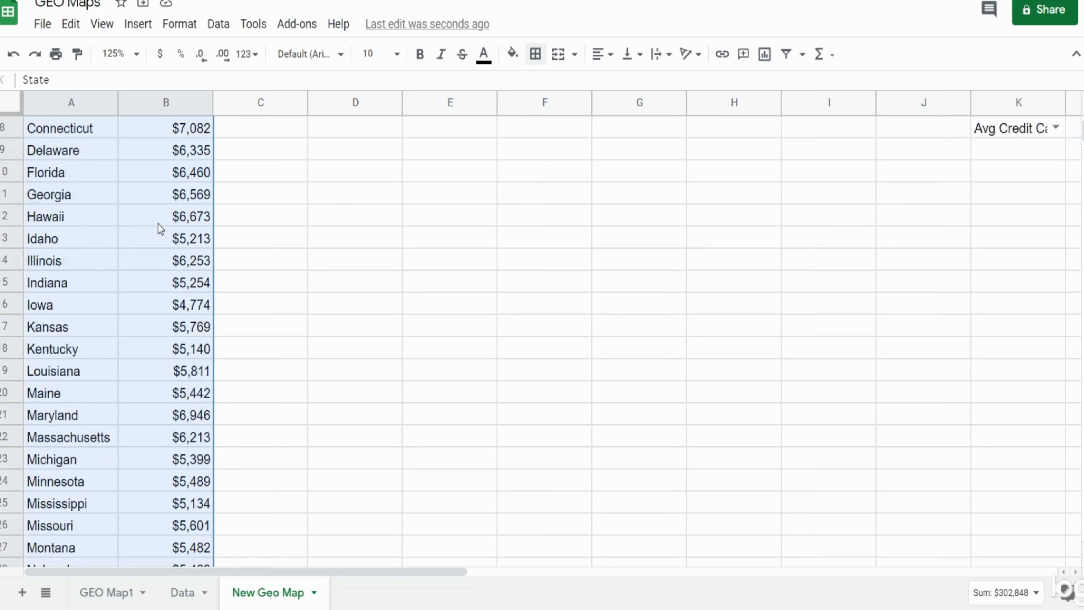
{"action": "left_click", "coordinate": [144, 37]}
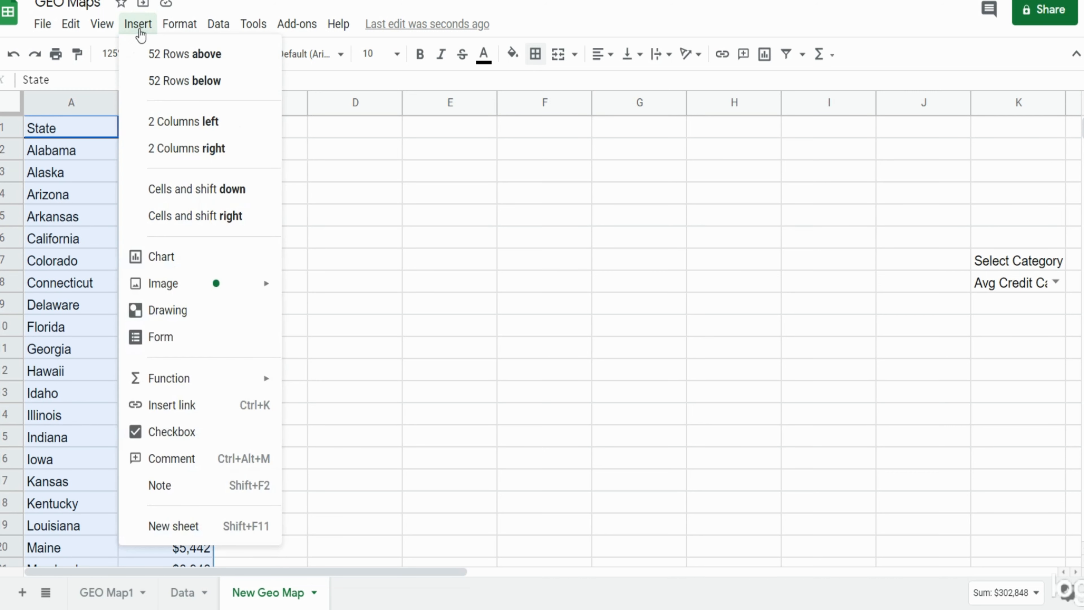
{"action": "left_click", "coordinate": [184, 267]}
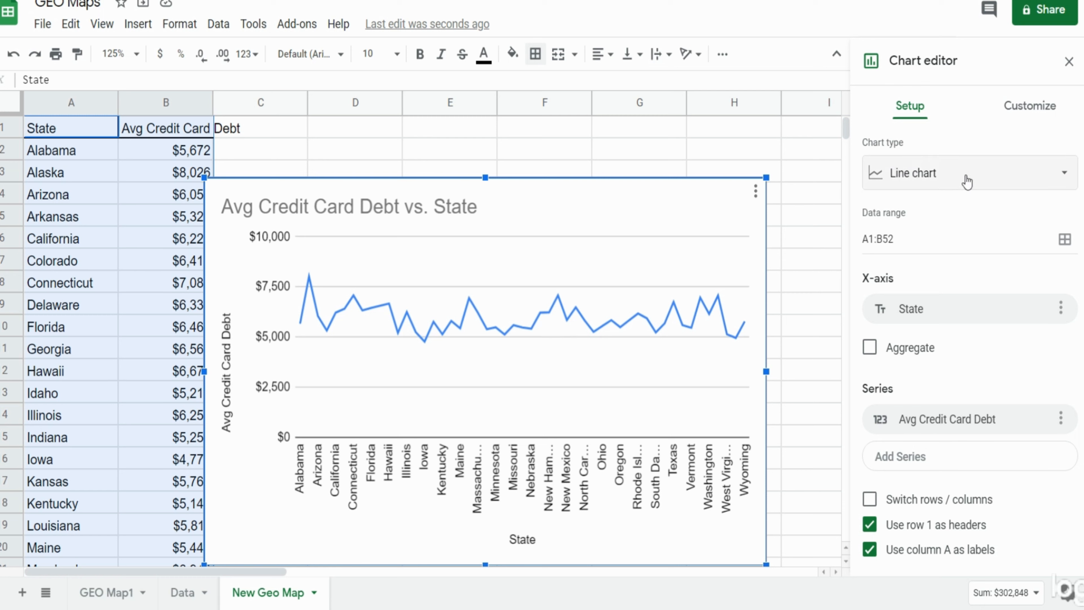
Change the new chart's type from line chart to Geo chart.
{"action": "left_click", "coordinate": [1003, 177]}
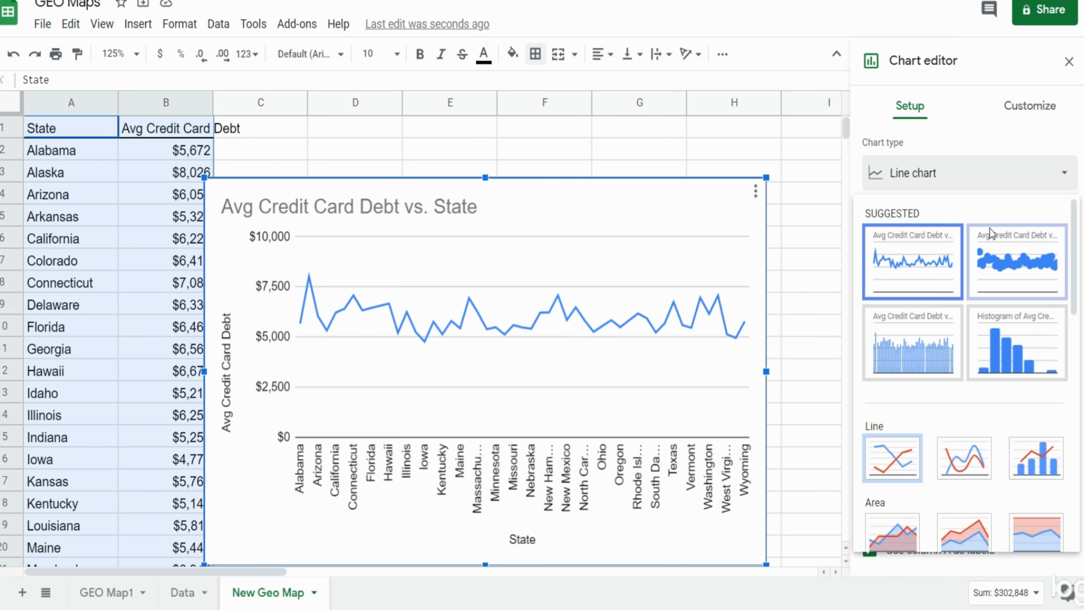
{"action": "scroll", "coordinate": [989, 227], "scroll_direction": "down", "scroll_amount": 10}
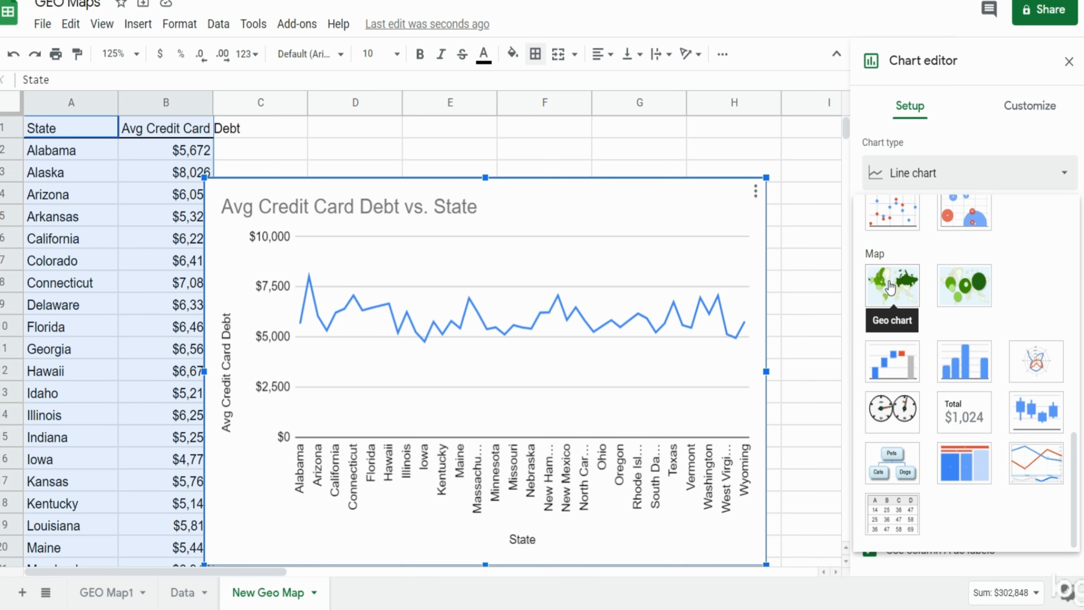
{"action": "left_click", "coordinate": [890, 287]}
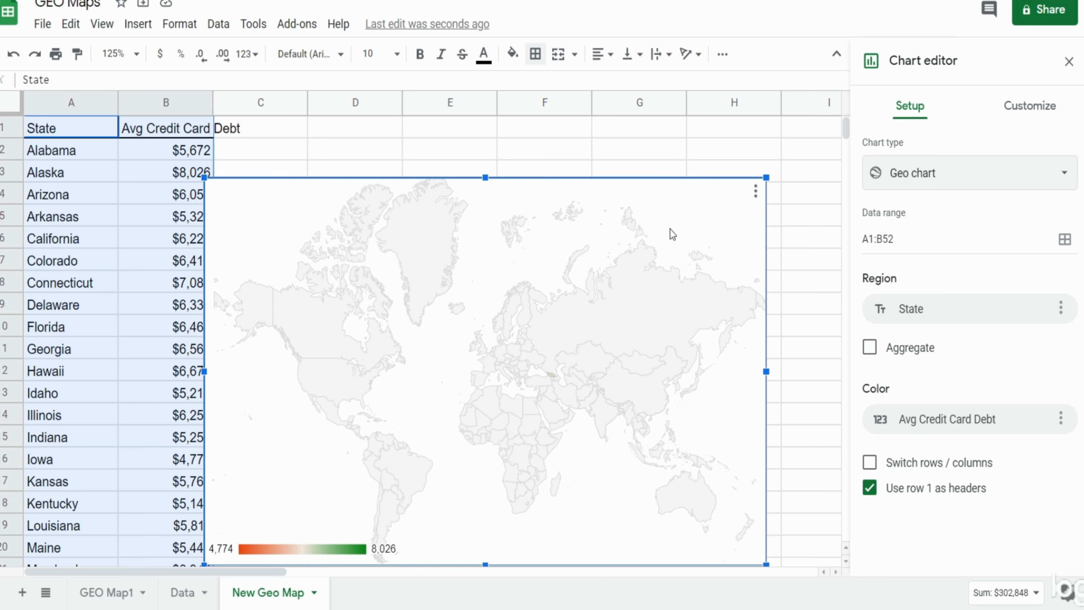
Set the geo chart's region to United States.
{"action": "left_click", "coordinate": [1025, 111]}
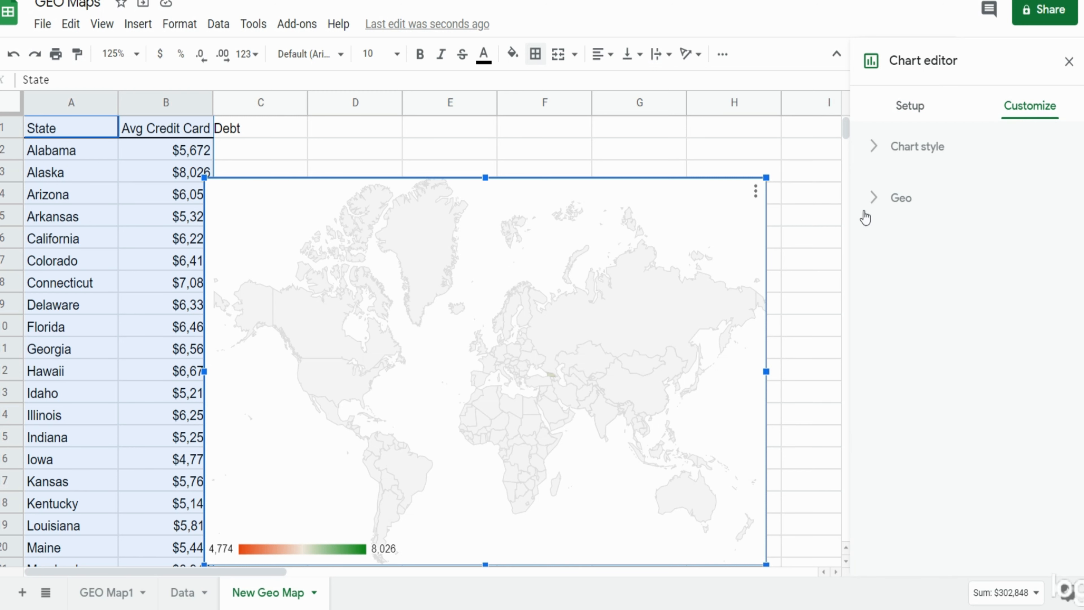
{"action": "left_click", "coordinate": [876, 200]}
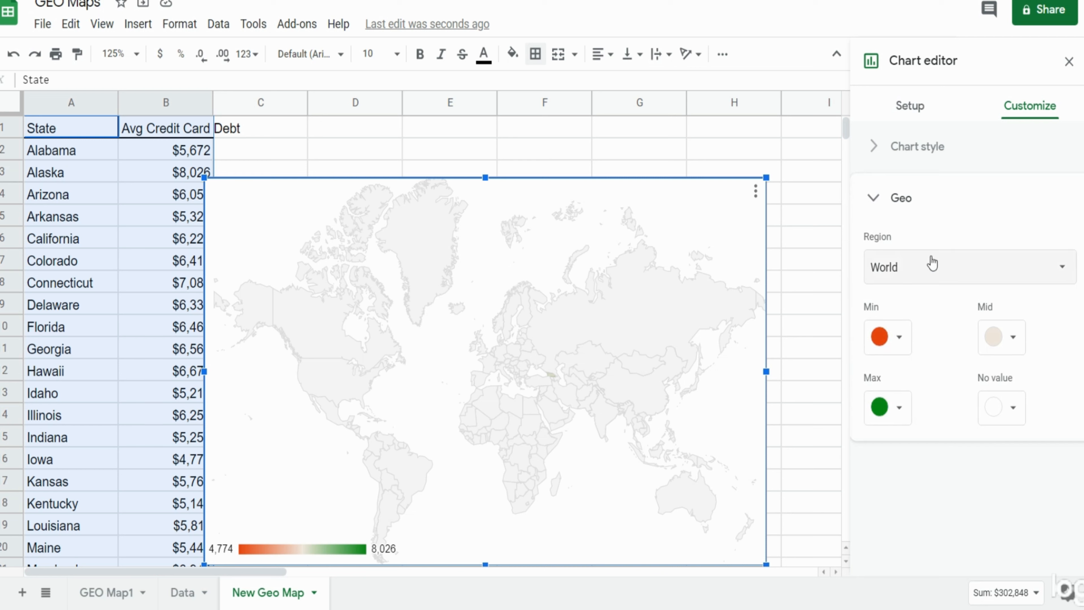
{"action": "left_click", "coordinate": [1055, 271]}
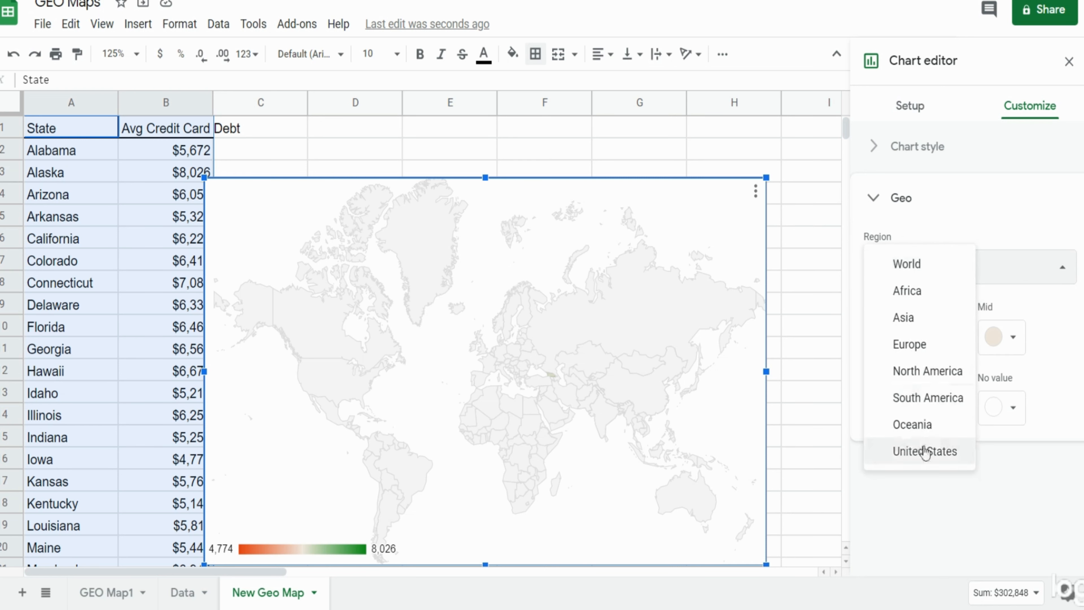
{"action": "left_click", "coordinate": [926, 457]}
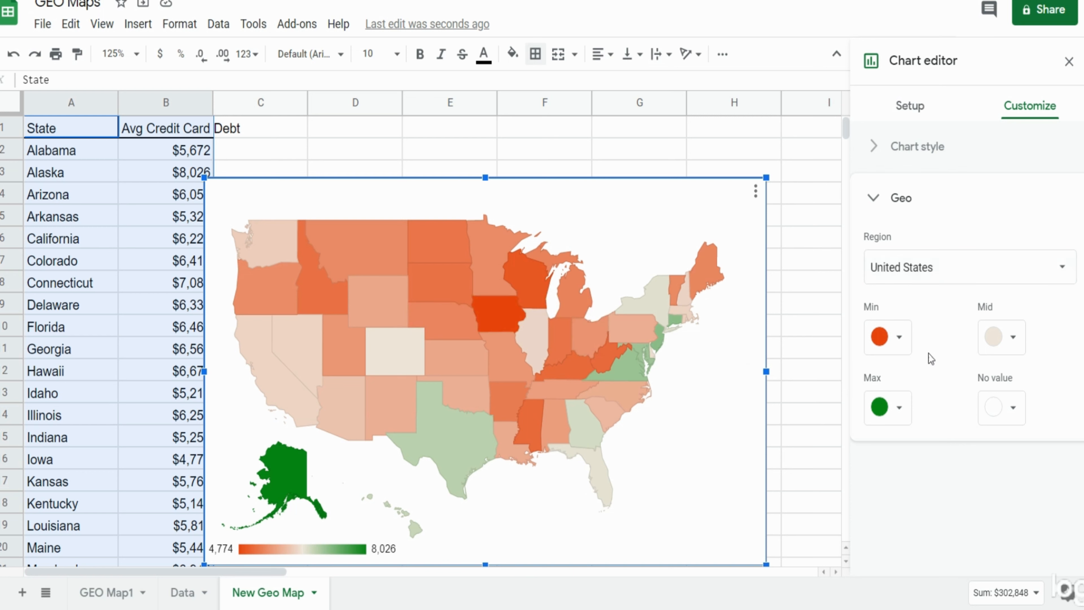
Set the geo chart's minimum value color to a pale green.
{"action": "left_click", "coordinate": [901, 341]}
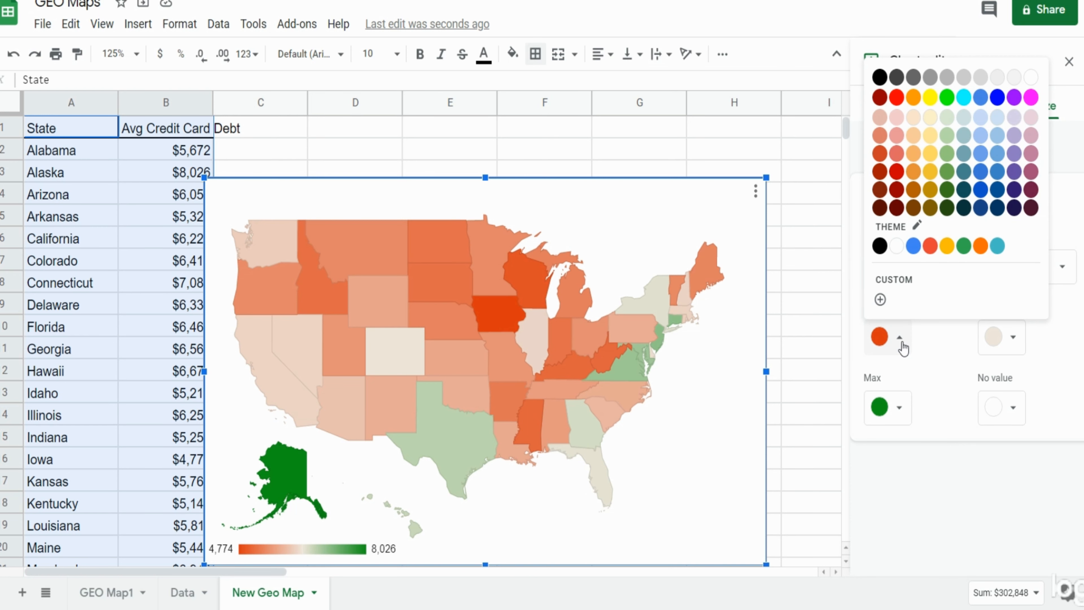
{"action": "left_click", "coordinate": [899, 347]}
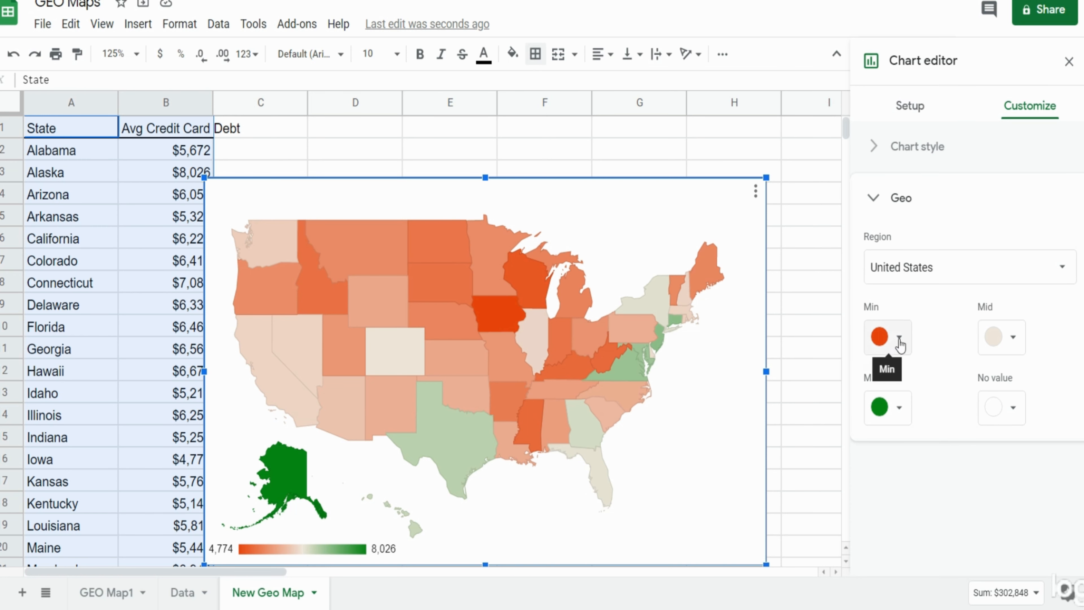
{"action": "left_click", "coordinate": [901, 341]}
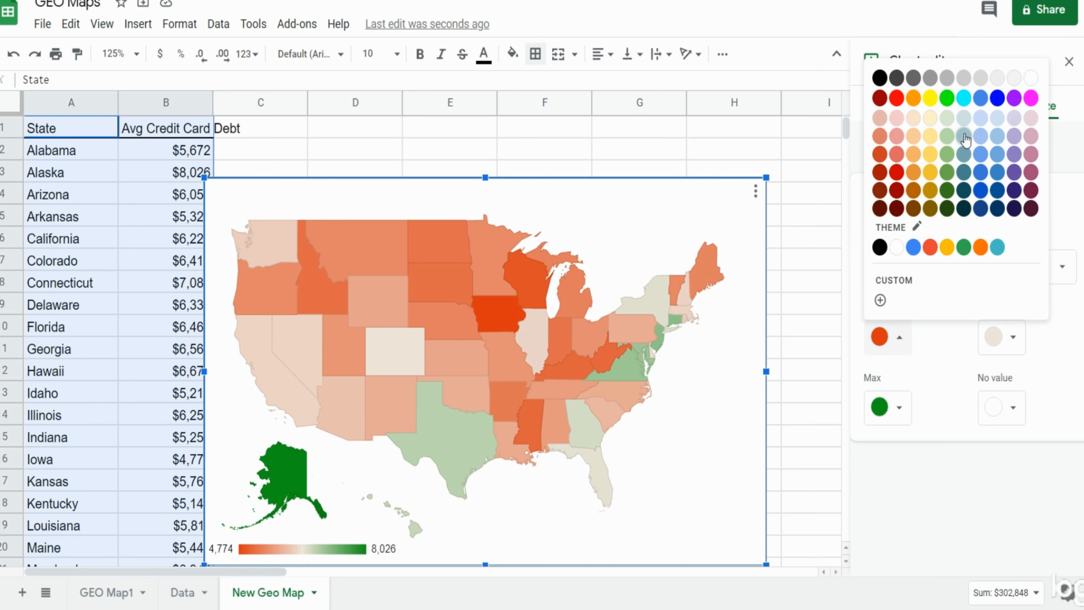
{"action": "left_click", "coordinate": [950, 119]}
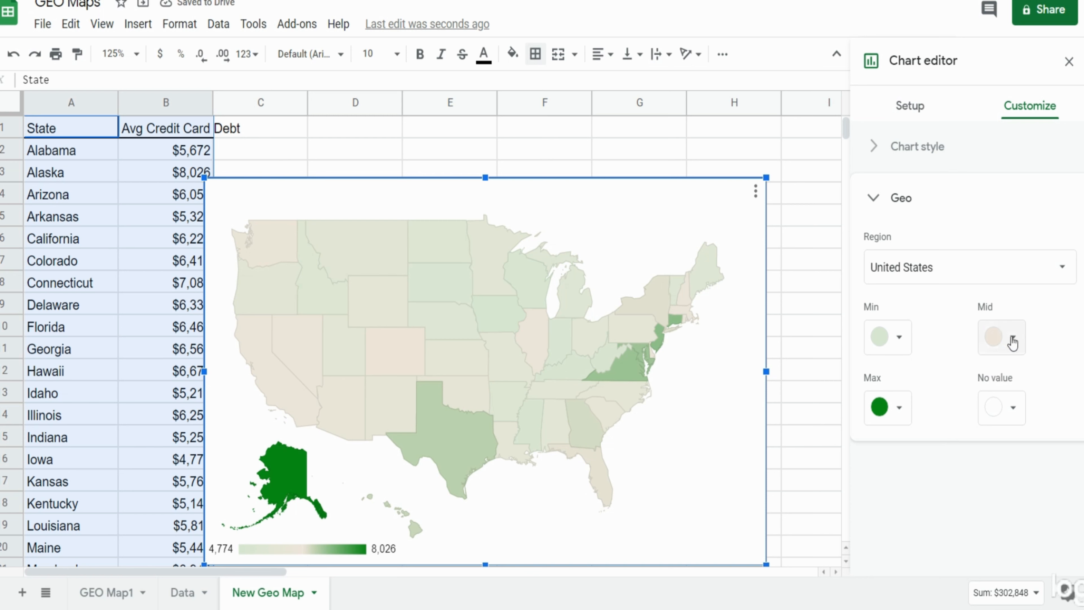
Set the geo chart's mid value color to medium green and its maximum value color to the darkest green.
{"action": "left_click", "coordinate": [1000, 343]}
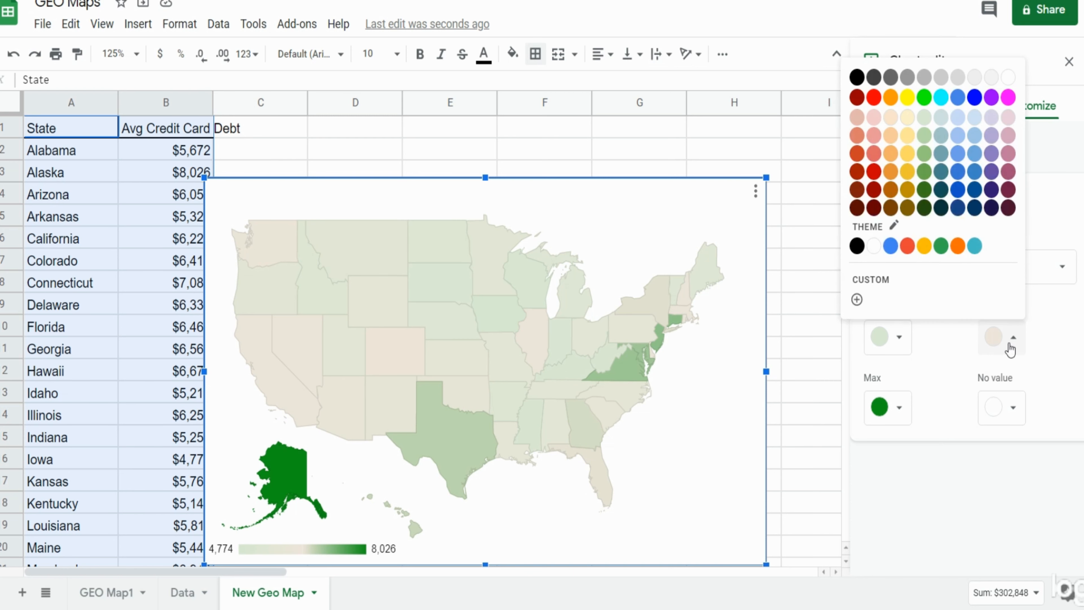
{"action": "left_click", "coordinate": [924, 161]}
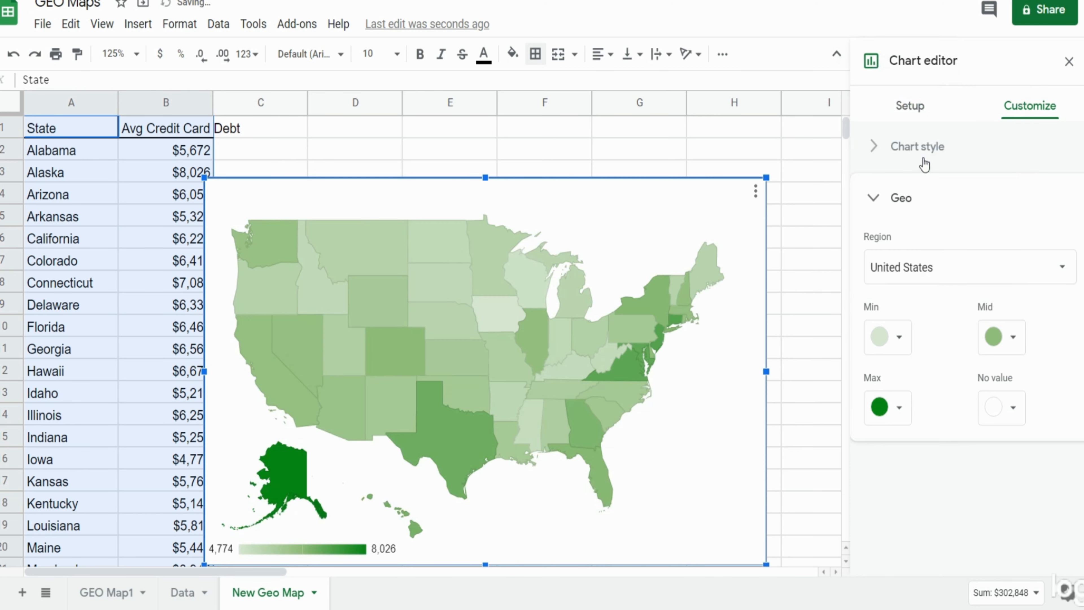
{"action": "left_click", "coordinate": [900, 409]}
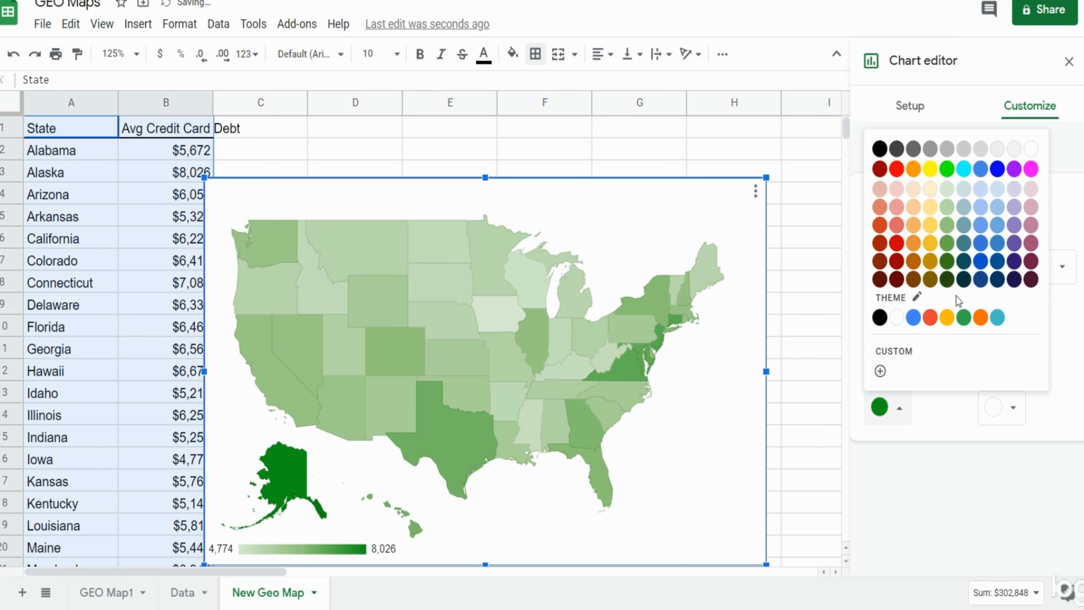
{"action": "left_click", "coordinate": [946, 281]}
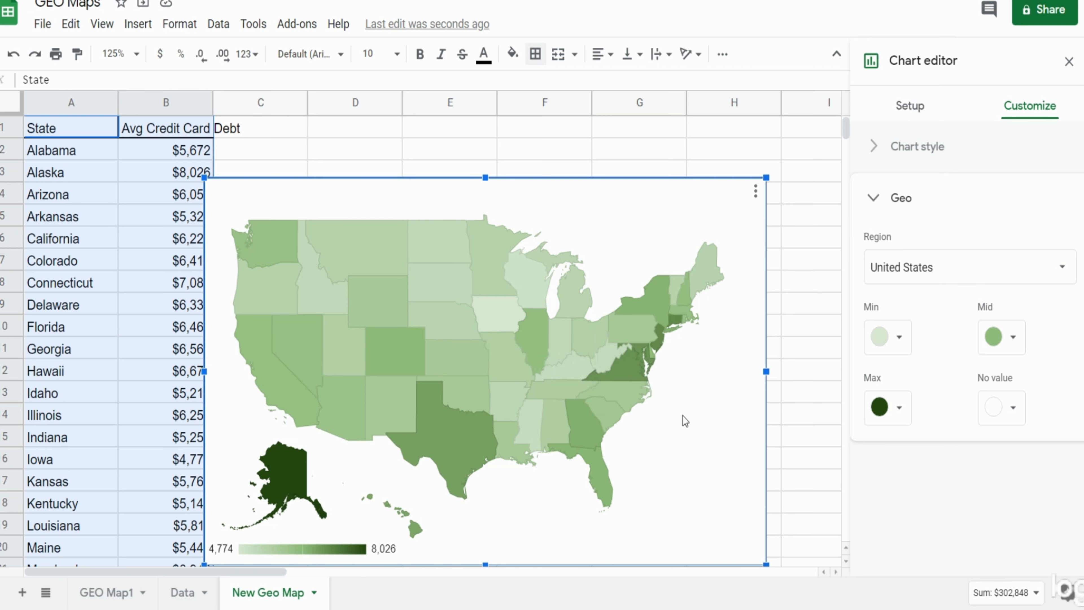
Set the geo chart's background color to black in the chart style settings.
{"action": "left_click", "coordinate": [873, 146]}
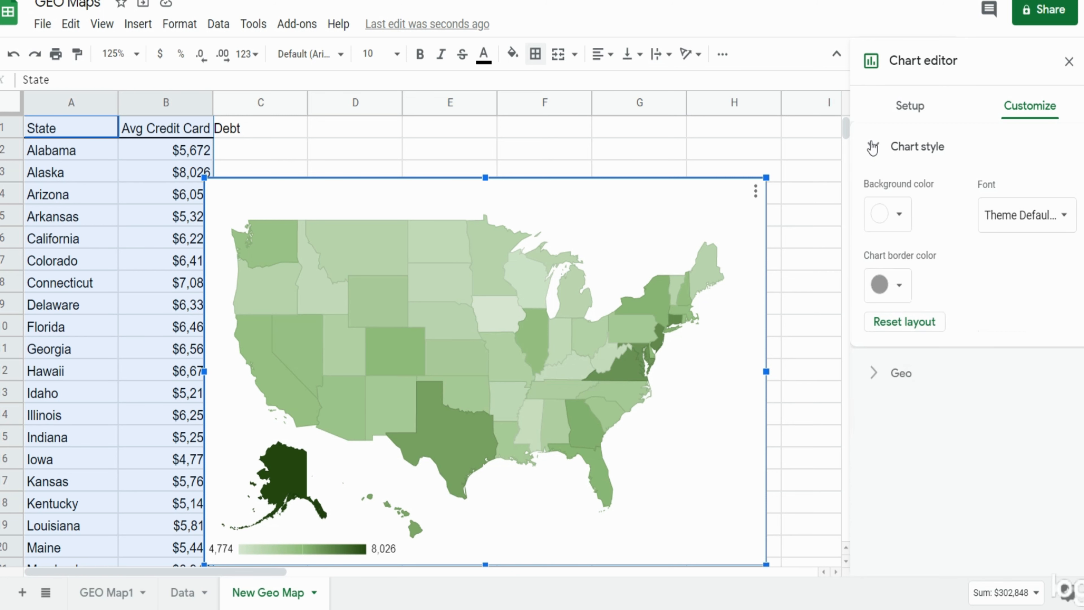
{"action": "left_click", "coordinate": [899, 216]}
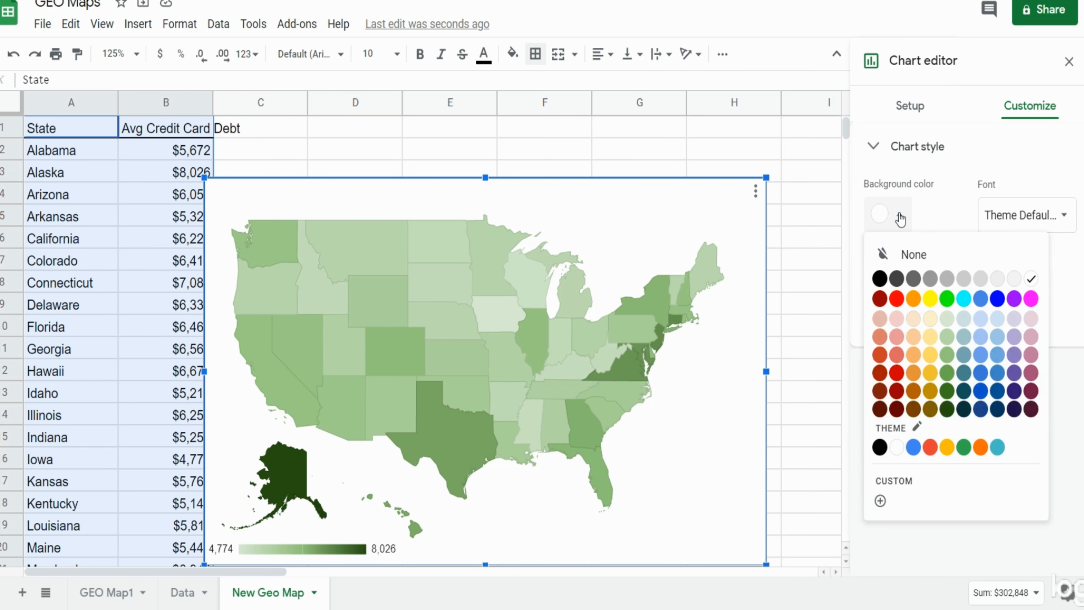
{"action": "left_click", "coordinate": [880, 282]}
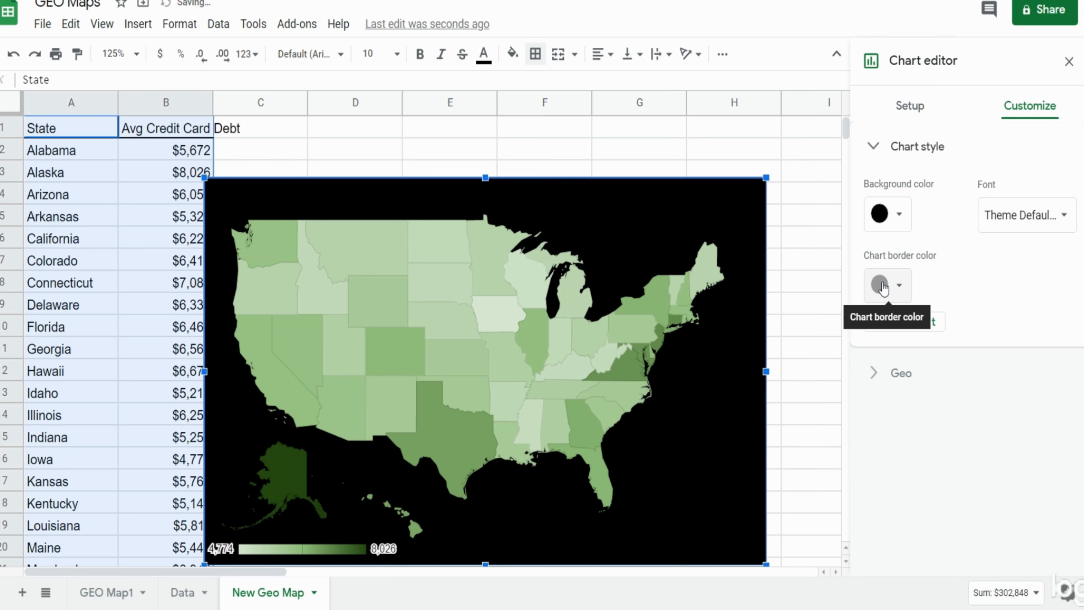
Leave chart editing and move the map up and to the right, clear of the values in column B.
{"action": "left_click", "coordinate": [643, 156]}
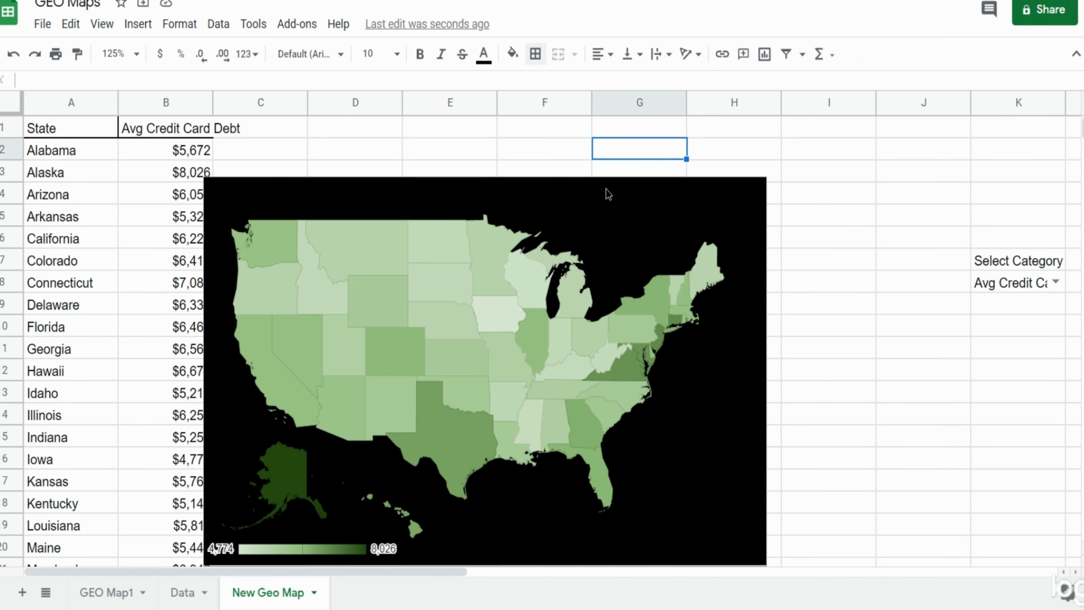
{"action": "left_click", "coordinate": [618, 213]}
{"action": "left_click_drag", "start_coordinate": [617, 214], "coordinate": [664, 174]}
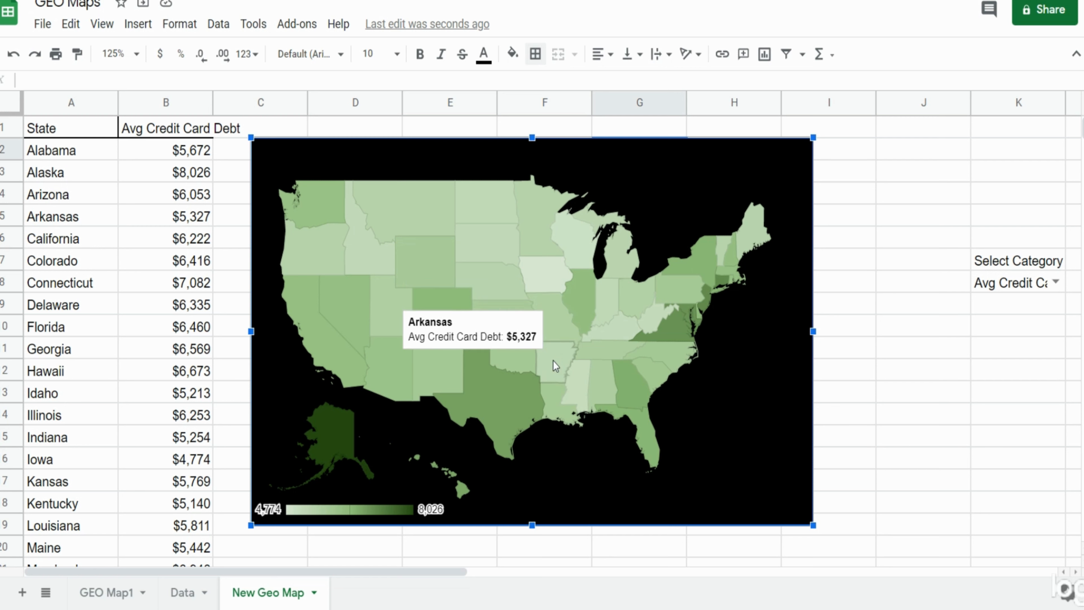
Choose Avg Income in the Select Category dropdown and check the state values on the map.
{"action": "left_click", "coordinate": [1053, 287]}
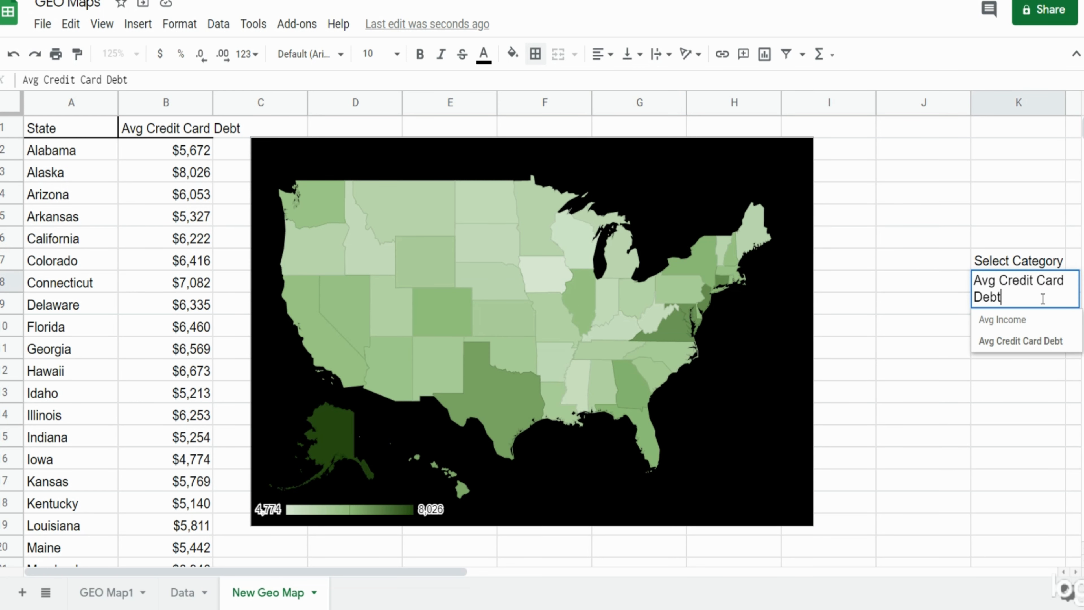
{"action": "left_click", "coordinate": [1023, 326]}
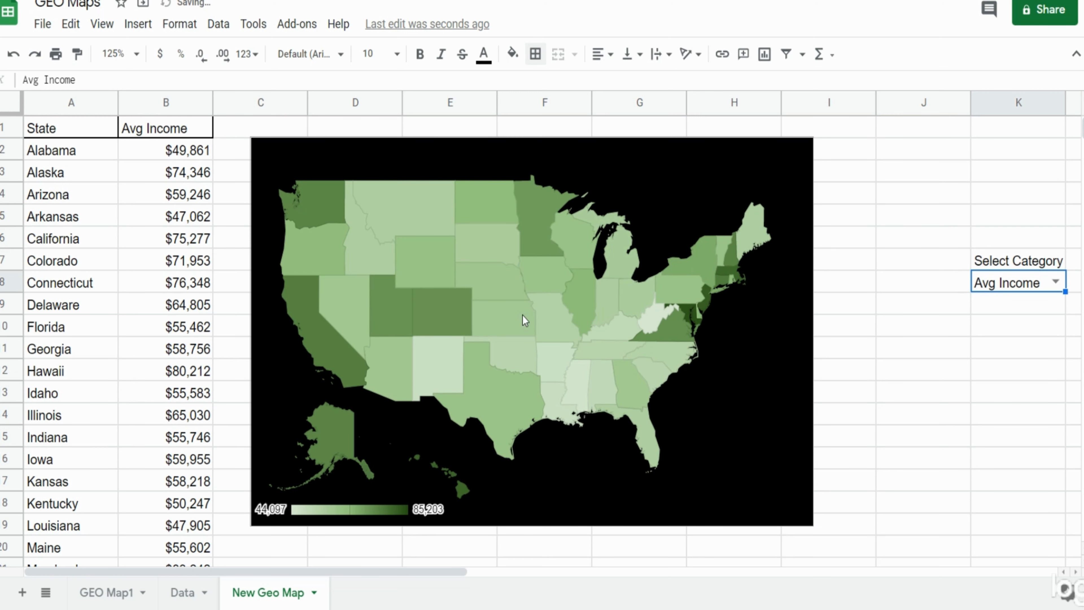
{"action": "left_click", "coordinate": [448, 316]}
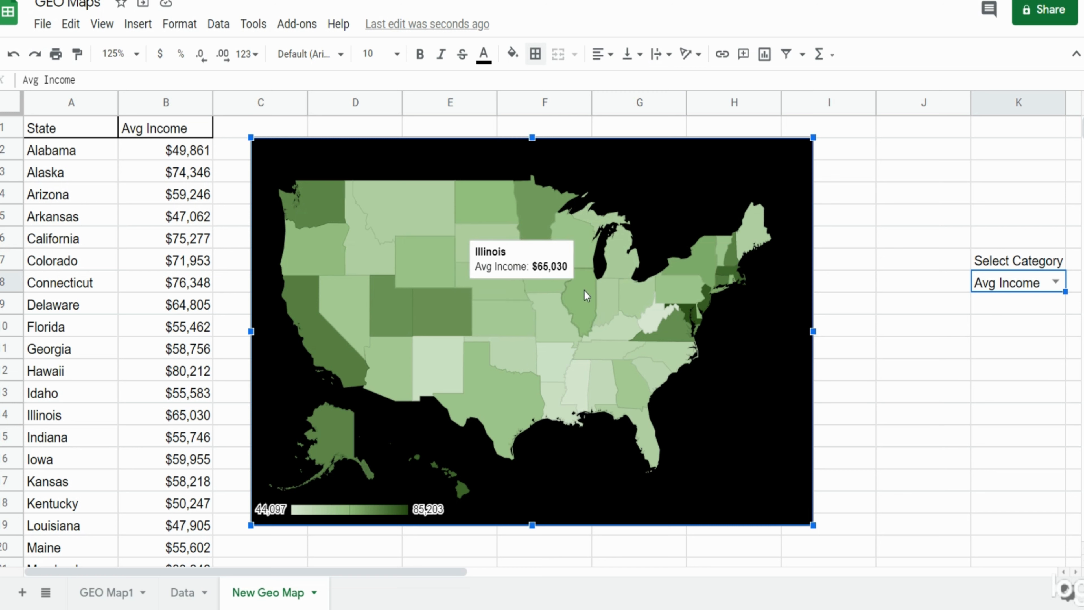
{"action": "left_click", "coordinate": [881, 264]}
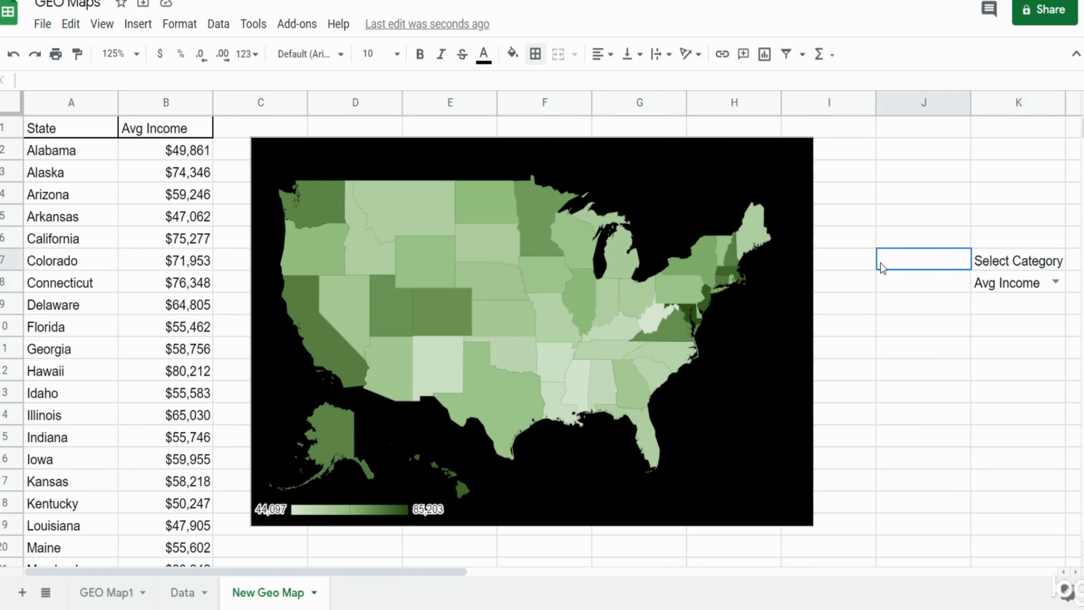